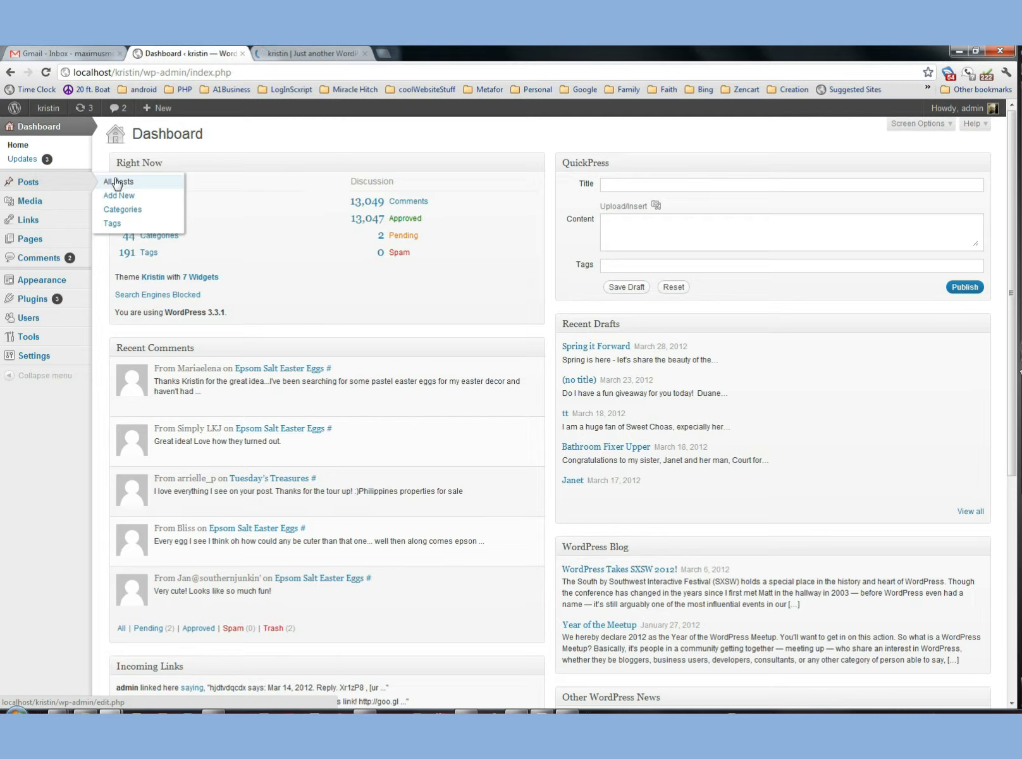
Open the "Epsom Salt Easter Eggs" post for editing and enlarge its content editing area
{"action": "left_click", "coordinate": [116, 181]}
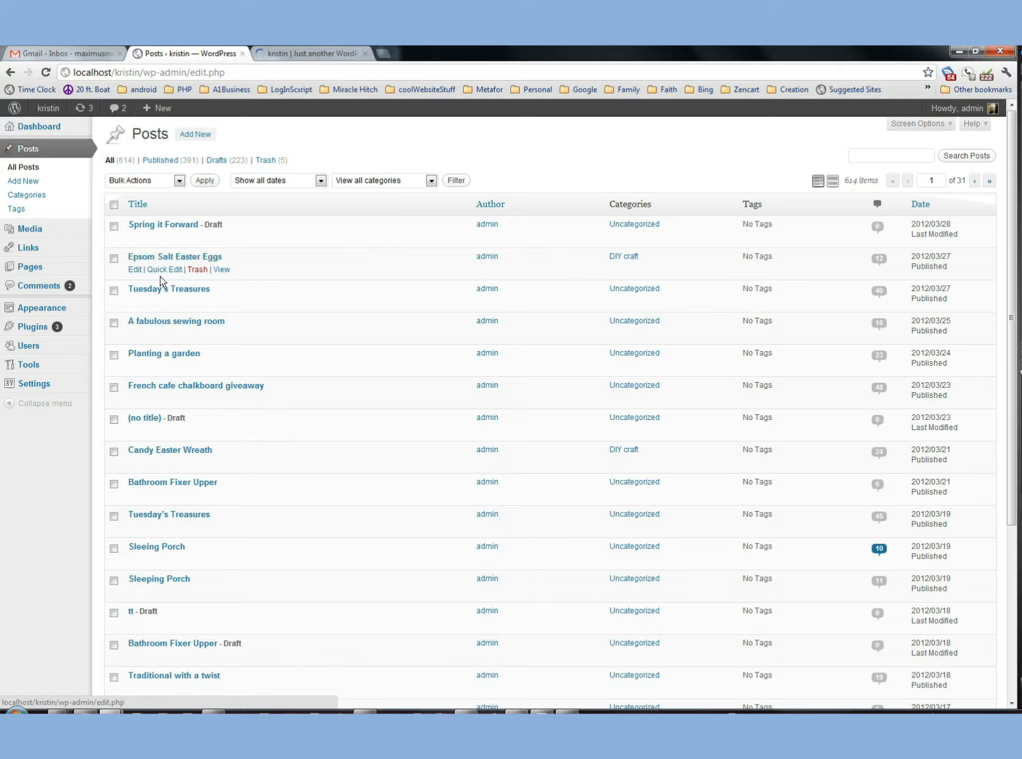
{"action": "left_click", "coordinate": [135, 270]}
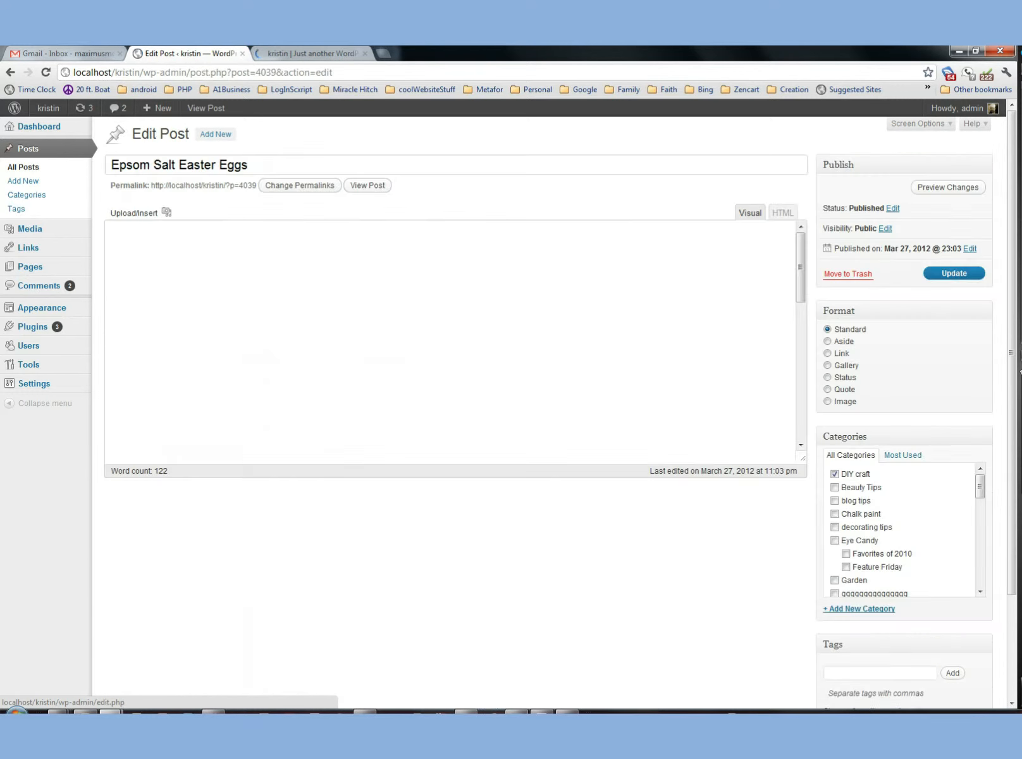
{"action": "left_click", "coordinate": [632, 373]}
{"action": "scroll", "coordinate": [632, 373], "scroll_direction": "down", "scroll_amount": 10}
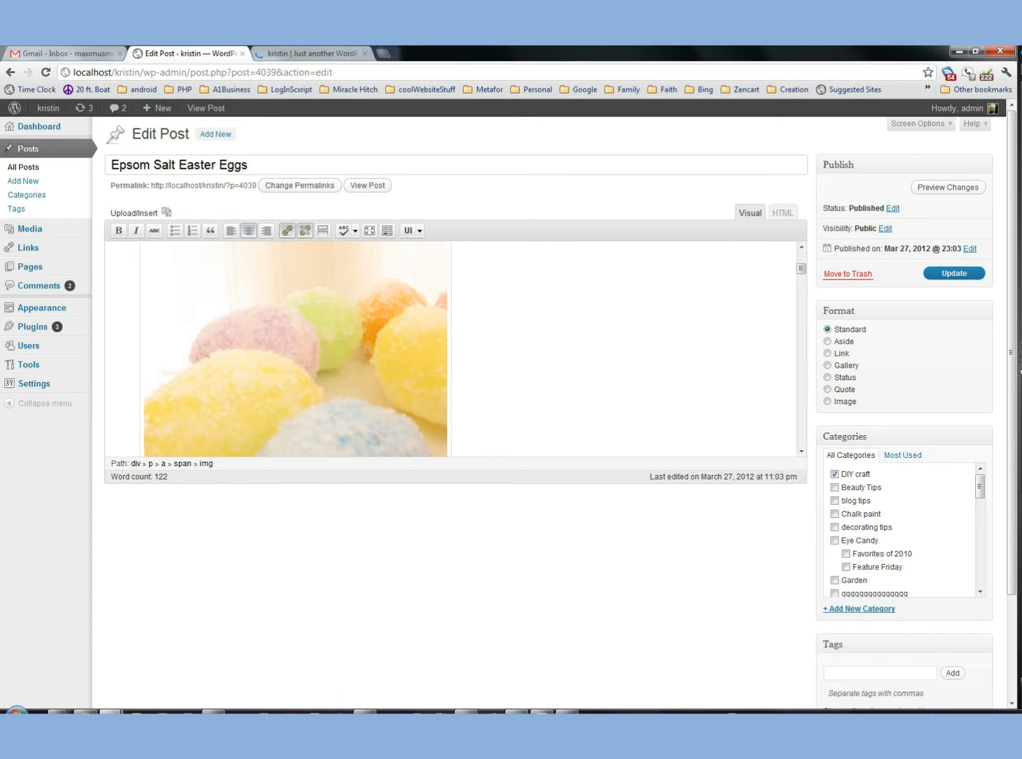
{"action": "scroll", "coordinate": [632, 373], "scroll_direction": "up", "scroll_amount": 10}
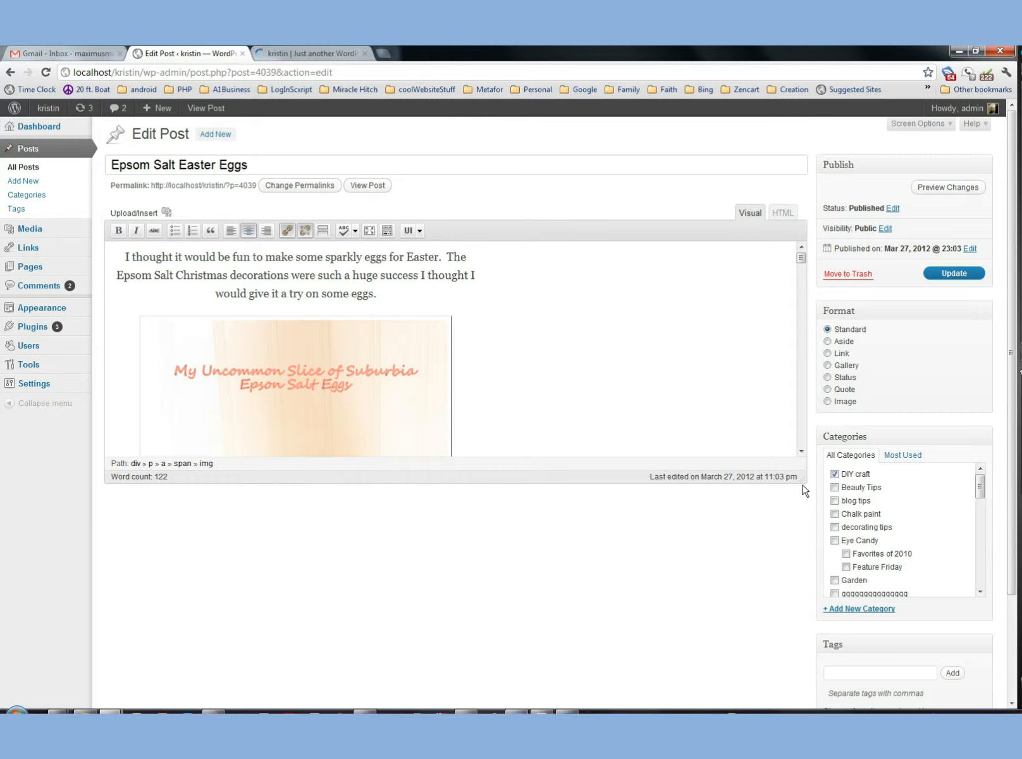
{"action": "left_click_drag", "start_coordinate": [799, 480], "coordinate": [813, 638]}
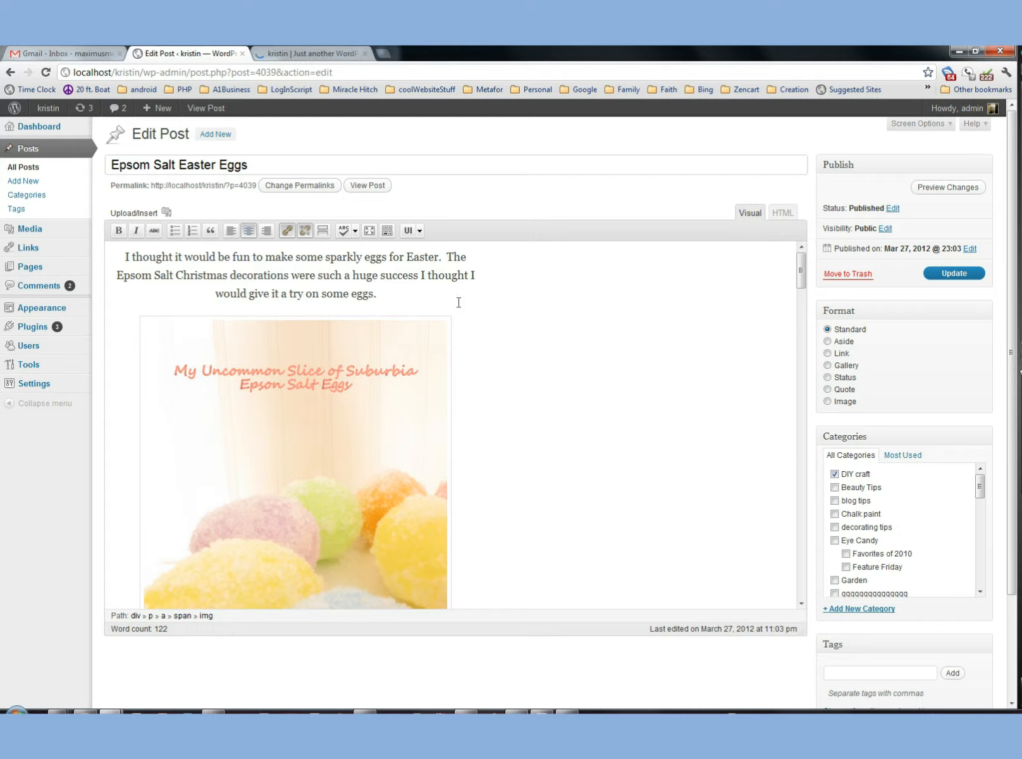
View the post in the fullscreen writing mode and return to the normal editor
{"action": "left_click", "coordinate": [370, 231]}
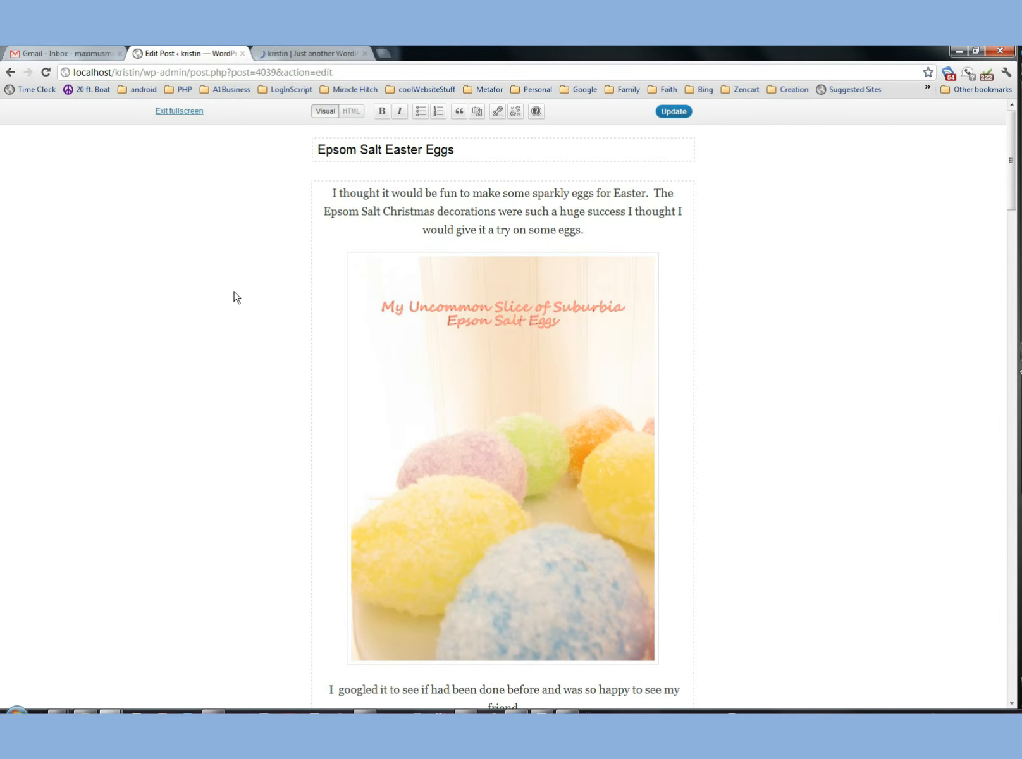
{"action": "scroll", "coordinate": [739, 313], "scroll_direction": "down", "scroll_amount": 4}
{"action": "scroll", "coordinate": [474, 265], "scroll_direction": "up", "scroll_amount": 4}
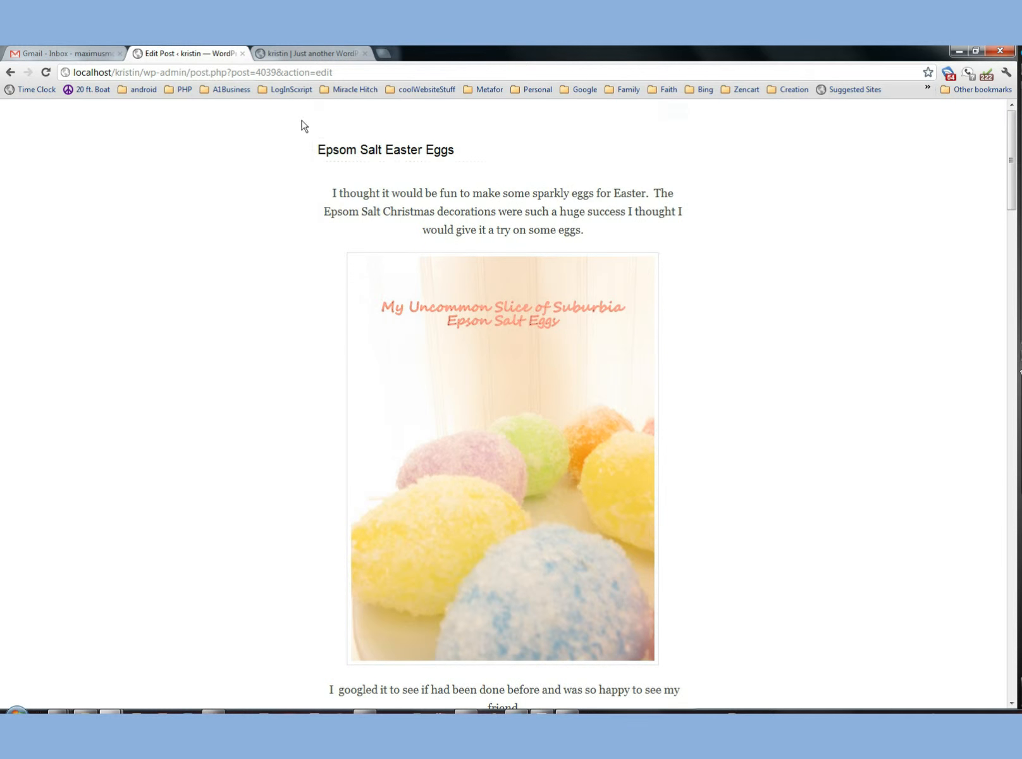
{"action": "mouse_move", "coordinate": [278, 125]}
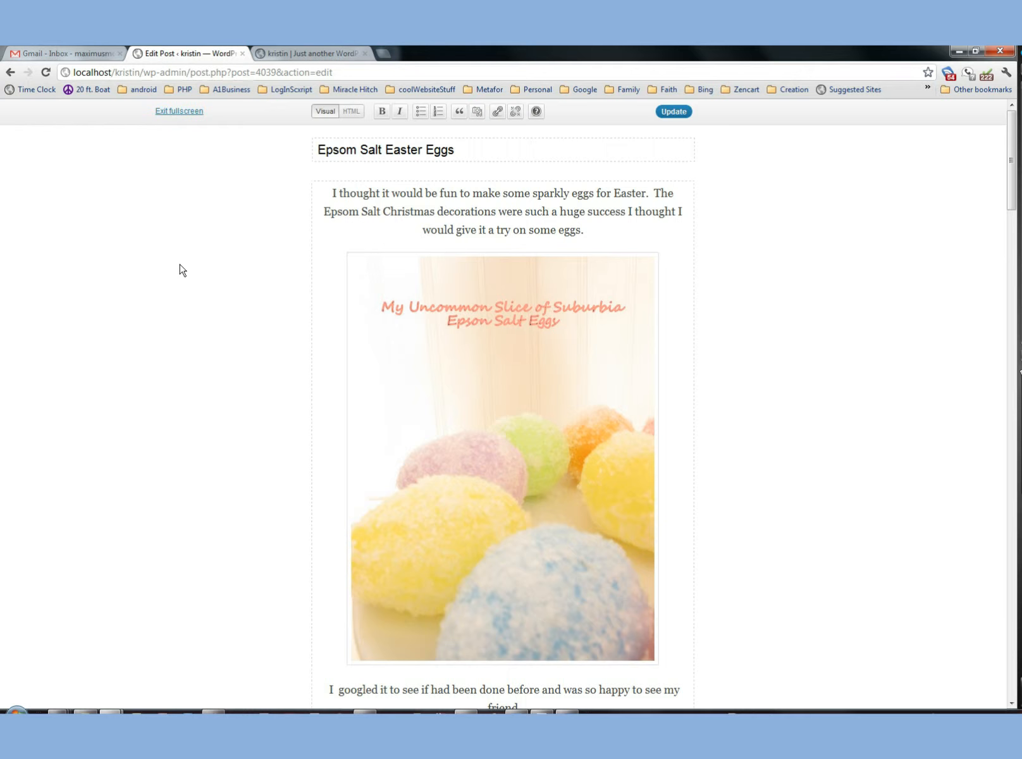
{"action": "left_click", "coordinate": [180, 111]}
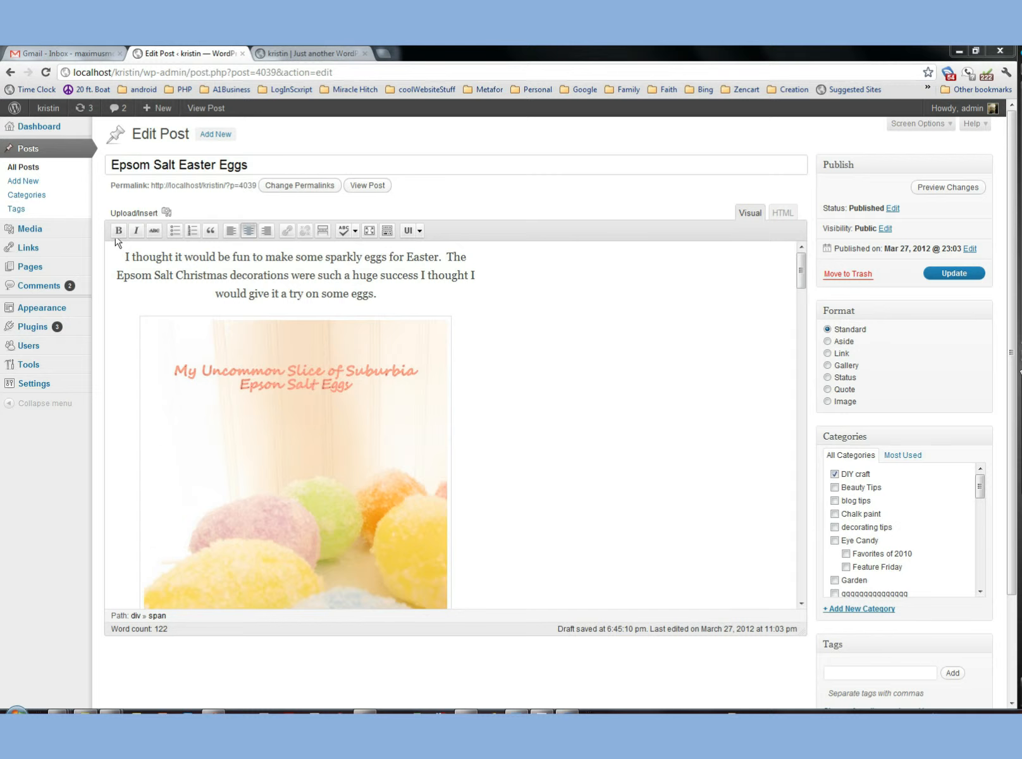
Try bold, italic and strikethrough on the opening words "I though" and remove all three formats again
{"action": "left_click_drag", "start_coordinate": [126, 257], "coordinate": [171, 256]}
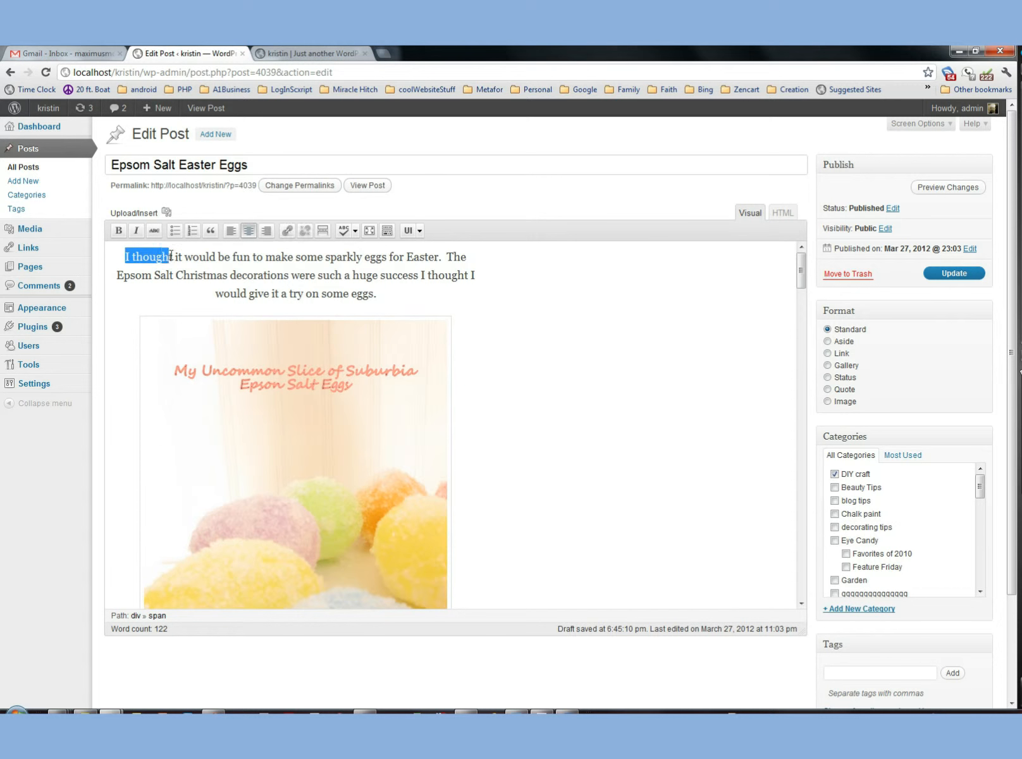
{"action": "left_click", "coordinate": [119, 230]}
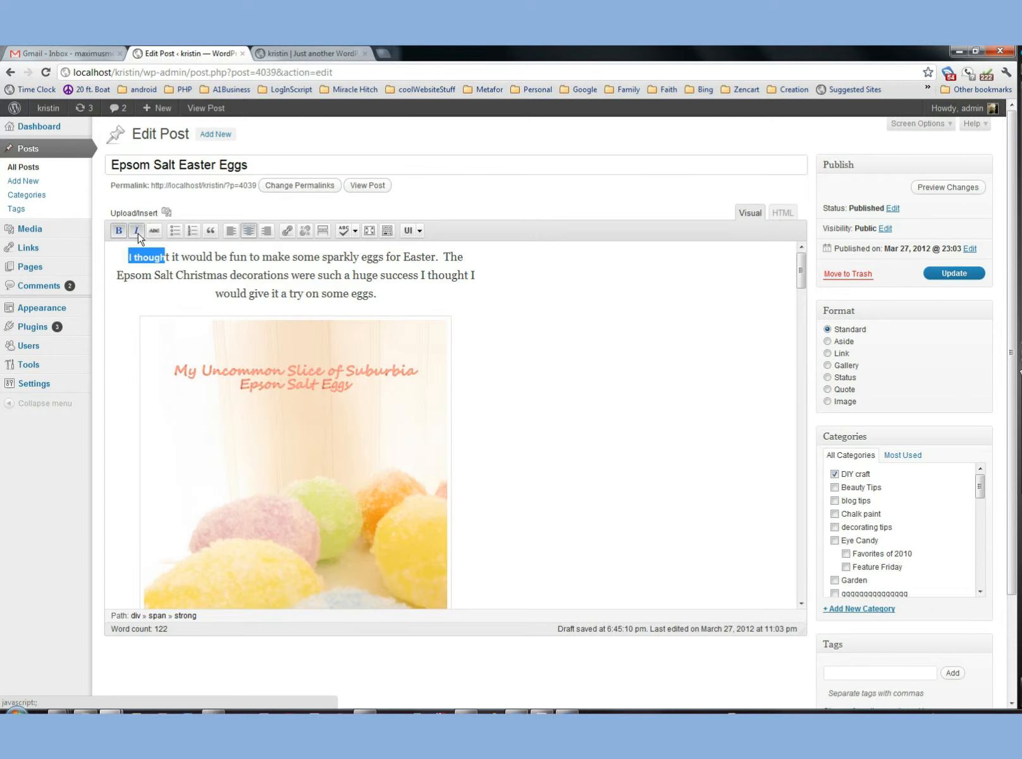
{"action": "left_click", "coordinate": [137, 232]}
{"action": "left_click", "coordinate": [154, 231]}
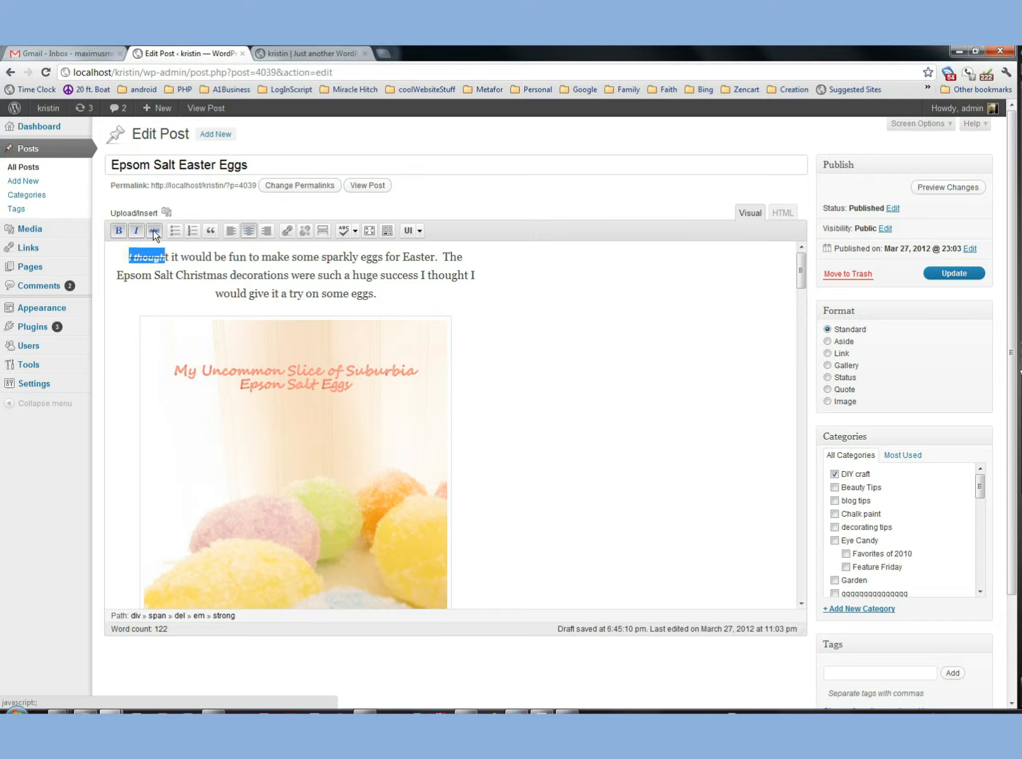
{"action": "left_click", "coordinate": [153, 231]}
{"action": "left_click", "coordinate": [136, 231]}
{"action": "left_click", "coordinate": [118, 231]}
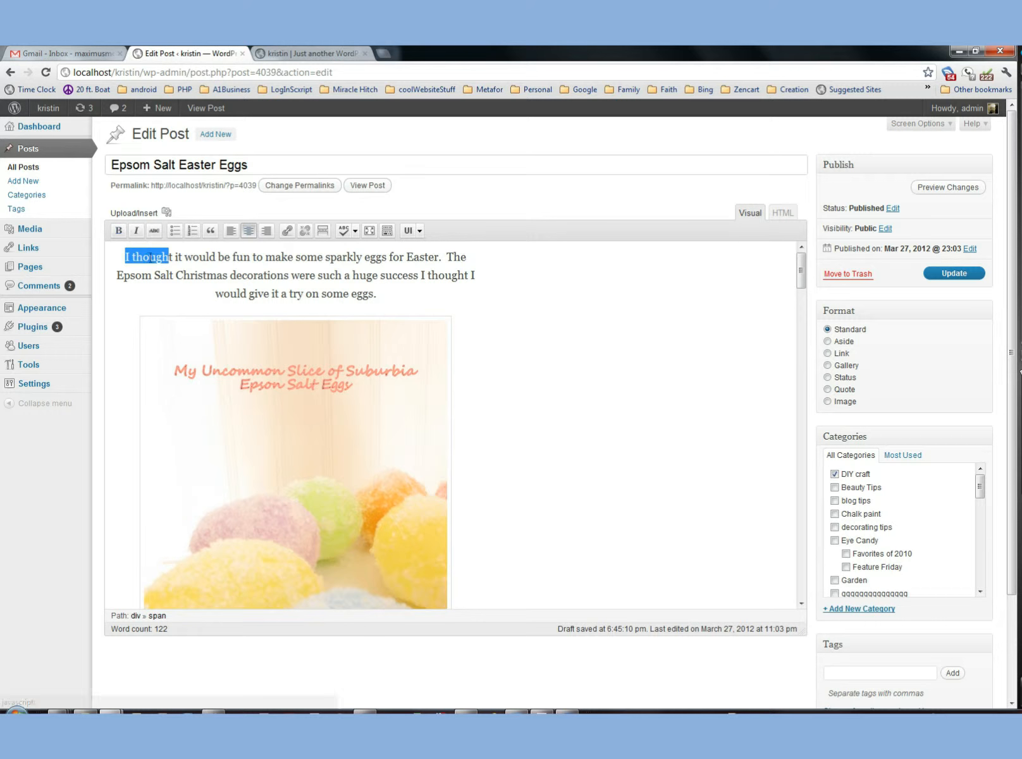
Try bulleted list, numbered list and blockquote formatting on the opening paragraph, switching each one off again
{"action": "left_click", "coordinate": [125, 257]}
{"action": "left_click", "coordinate": [175, 231]}
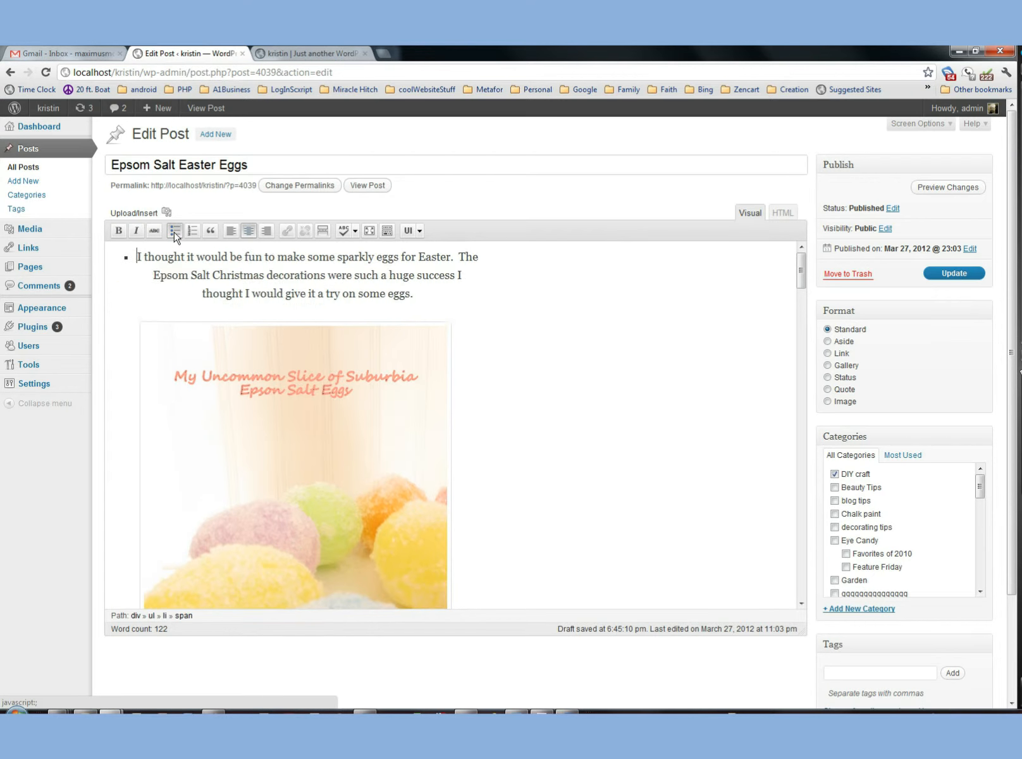
{"action": "left_click", "coordinate": [174, 231]}
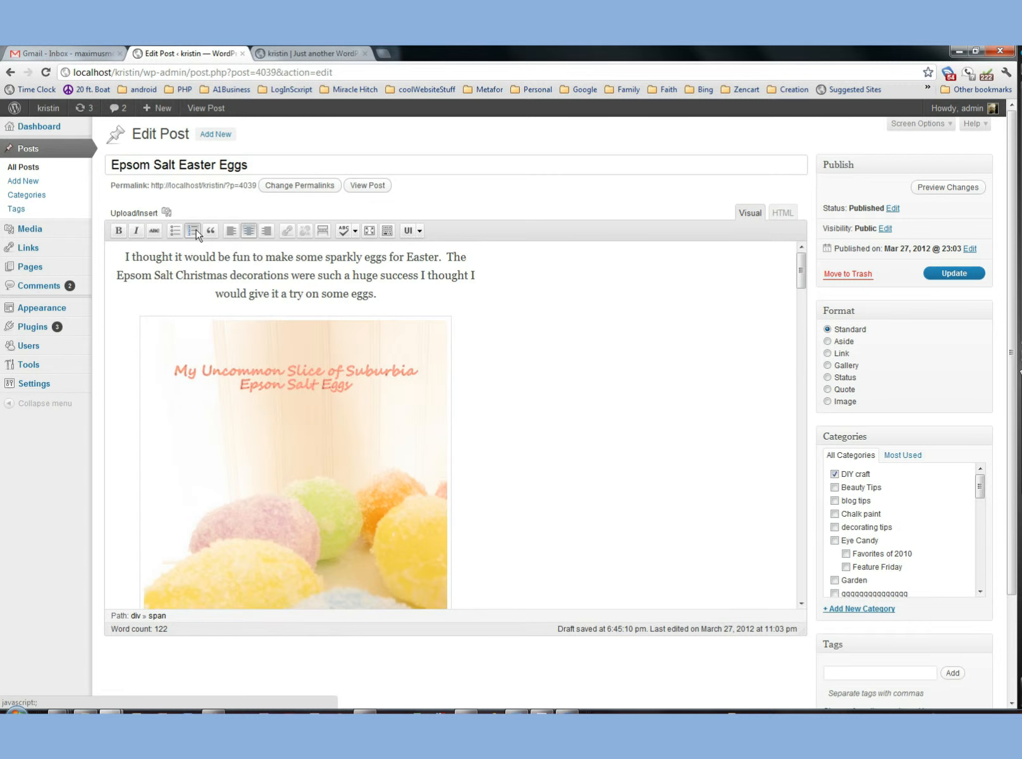
{"action": "left_click", "coordinate": [193, 231]}
{"action": "left_click", "coordinate": [195, 232]}
{"action": "left_click", "coordinate": [210, 232]}
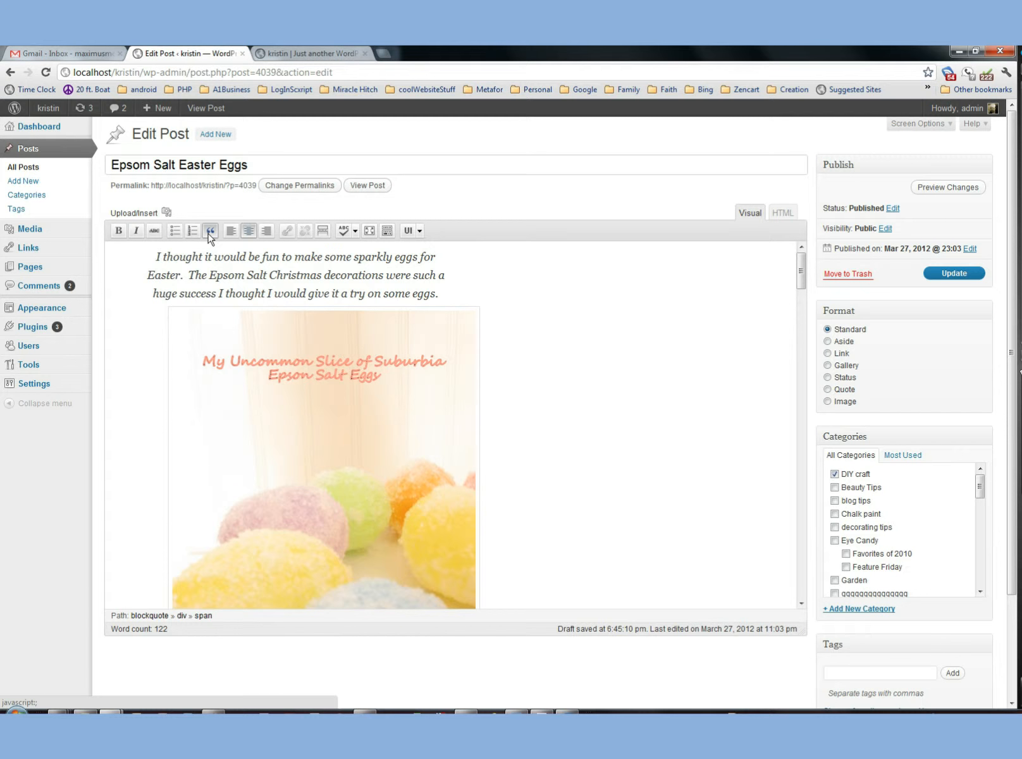
{"action": "left_click", "coordinate": [210, 231]}
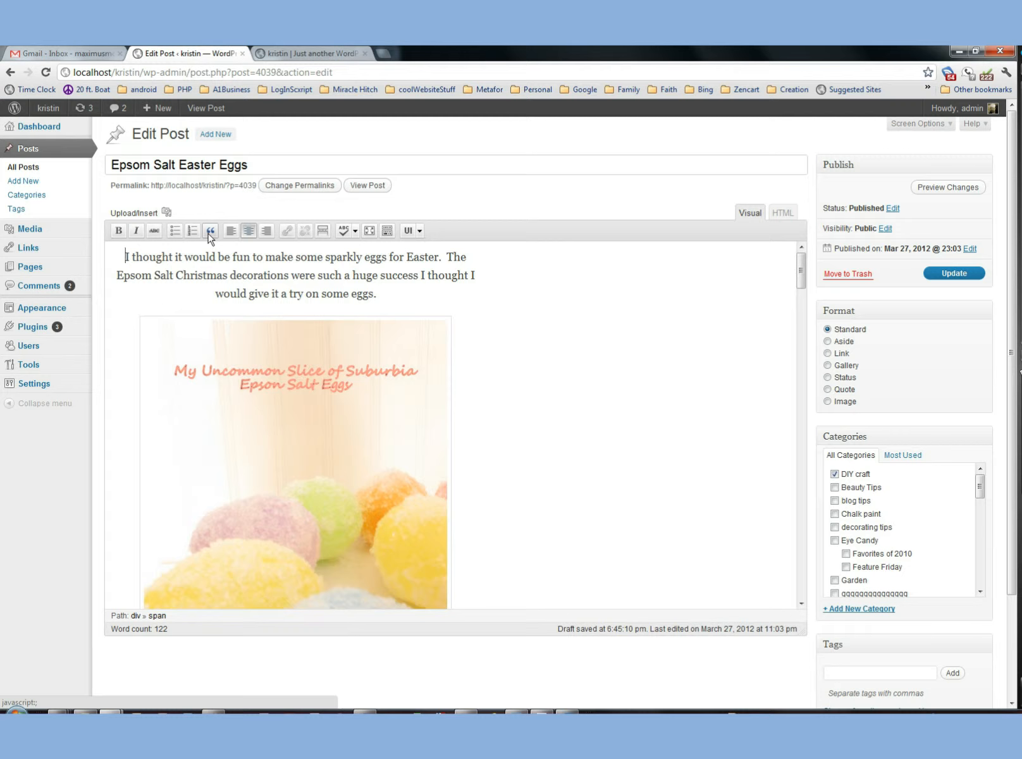
Try left and right alignment on the opening paragraph and restore its centre alignment
{"action": "left_click", "coordinate": [230, 231]}
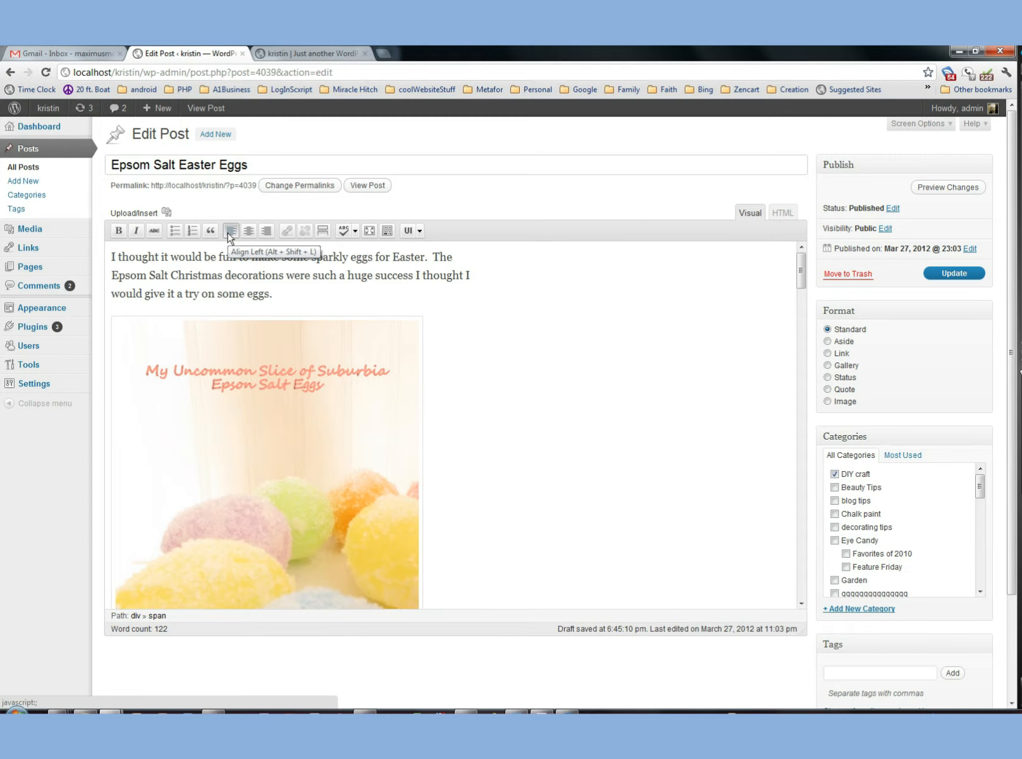
{"action": "left_click", "coordinate": [248, 231]}
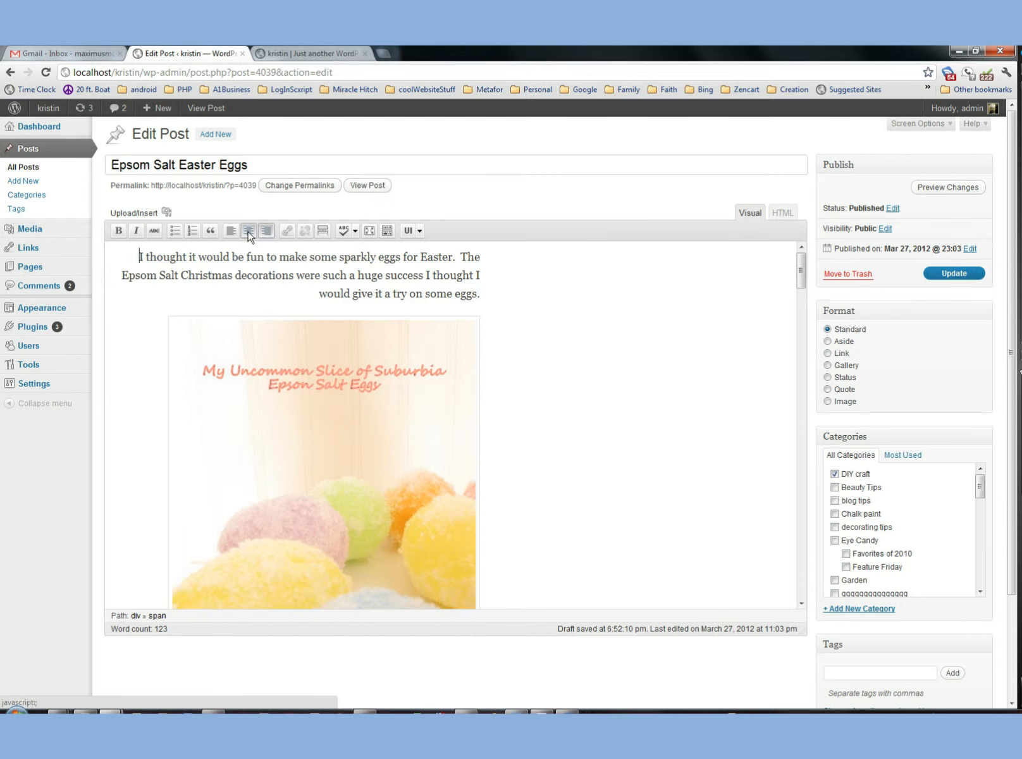
Link the word "thought" in the first sentence to "#" and unlink it again
{"action": "left_click_drag", "start_coordinate": [133, 257], "coordinate": [166, 256]}
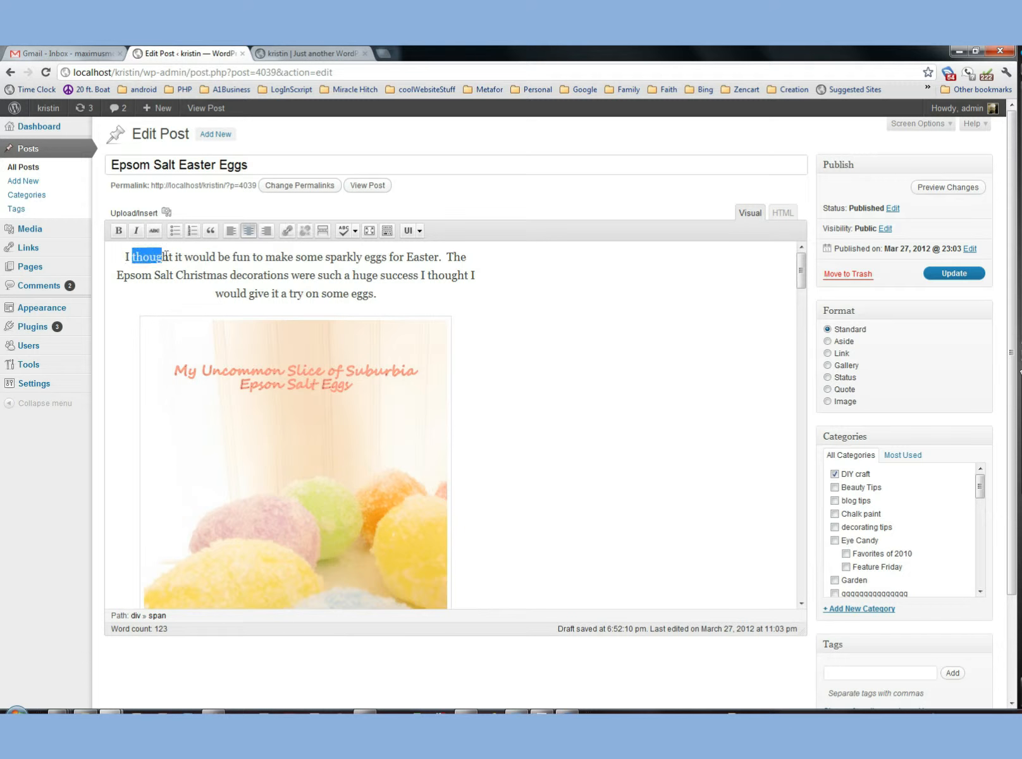
{"action": "left_click", "coordinate": [286, 230]}
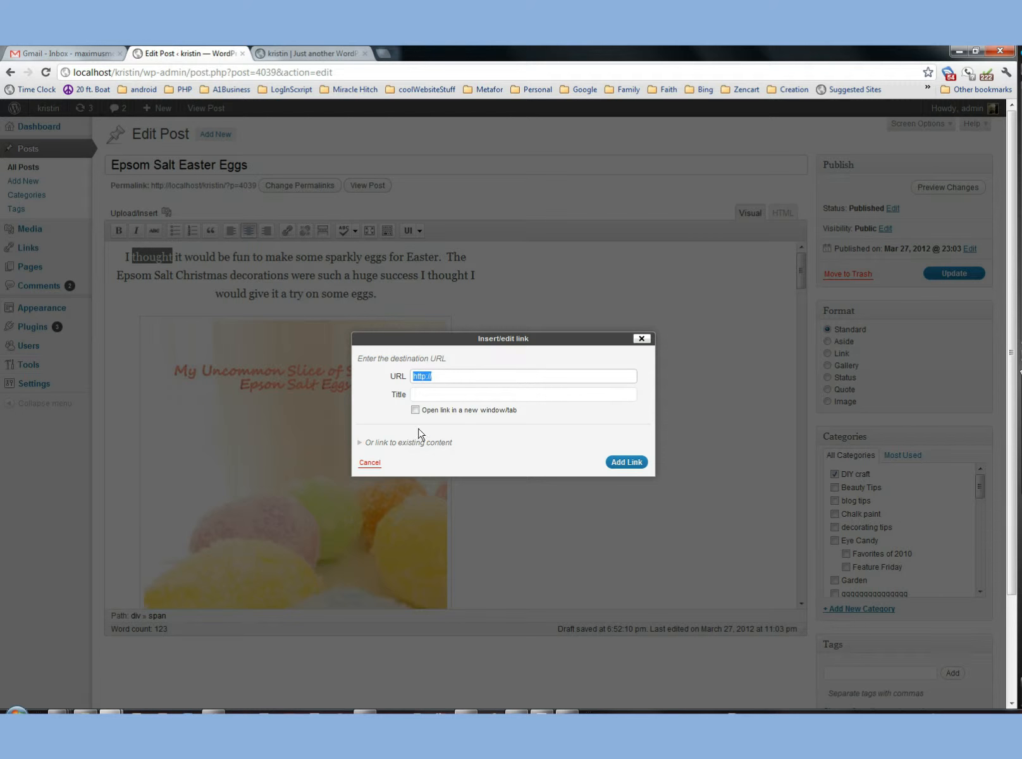
{"action": "left_click", "coordinate": [644, 339]}
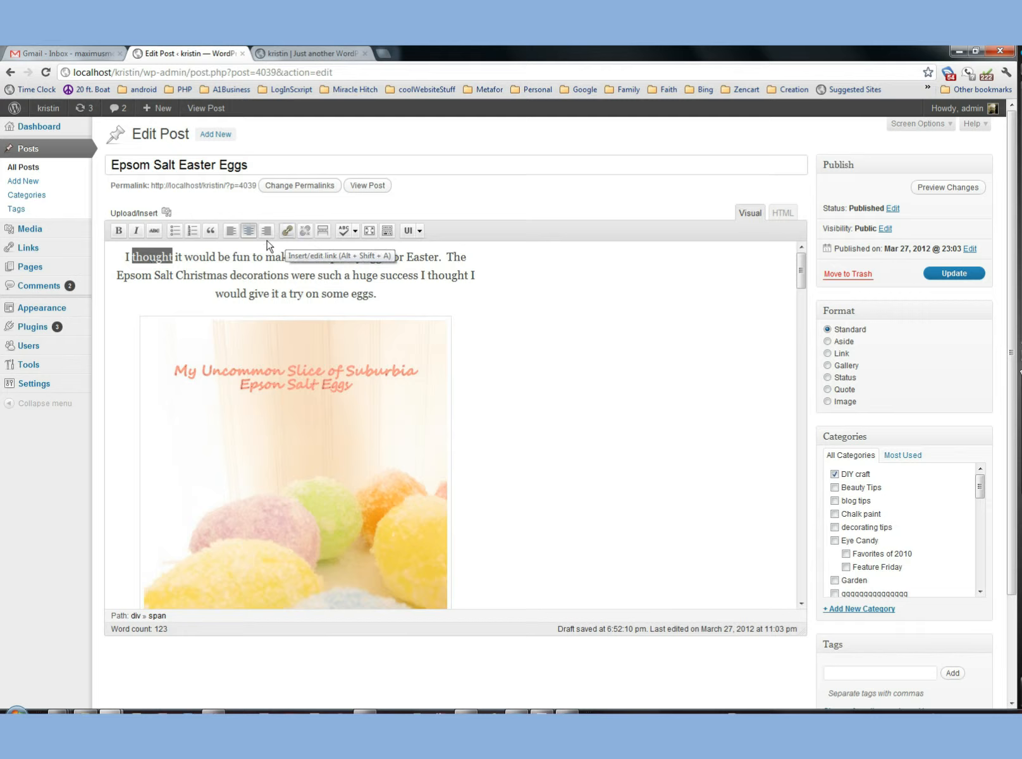
{"action": "left_click", "coordinate": [287, 231]}
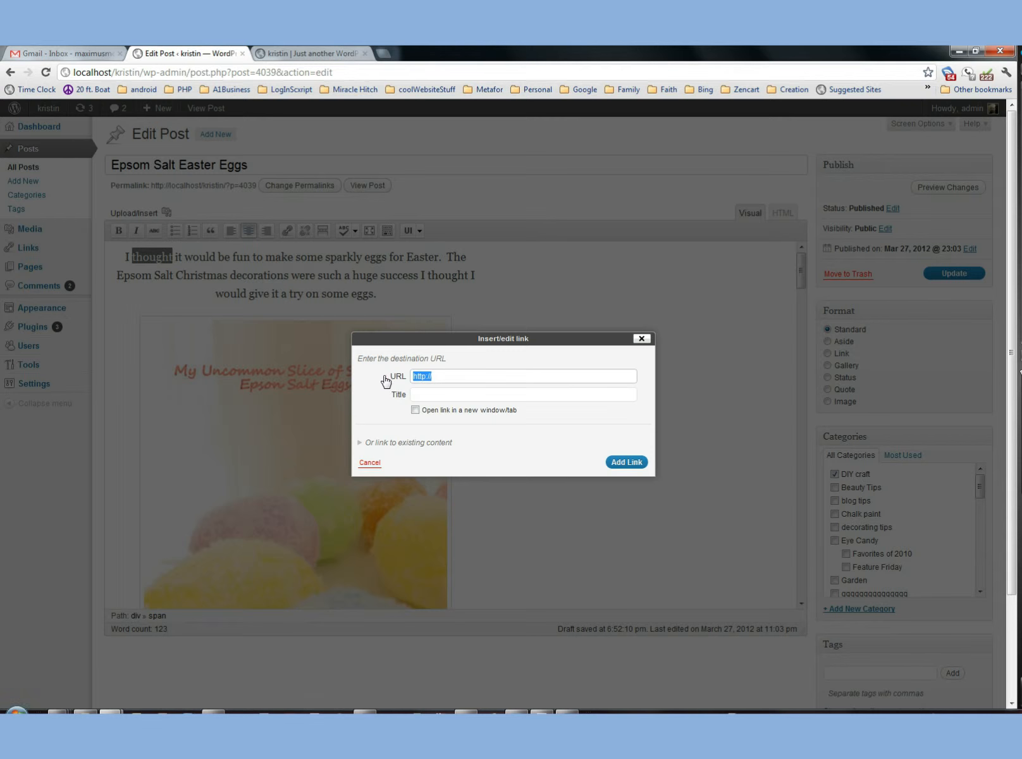
{"action": "type", "text": "#"}
{"action": "left_click", "coordinate": [625, 462]}
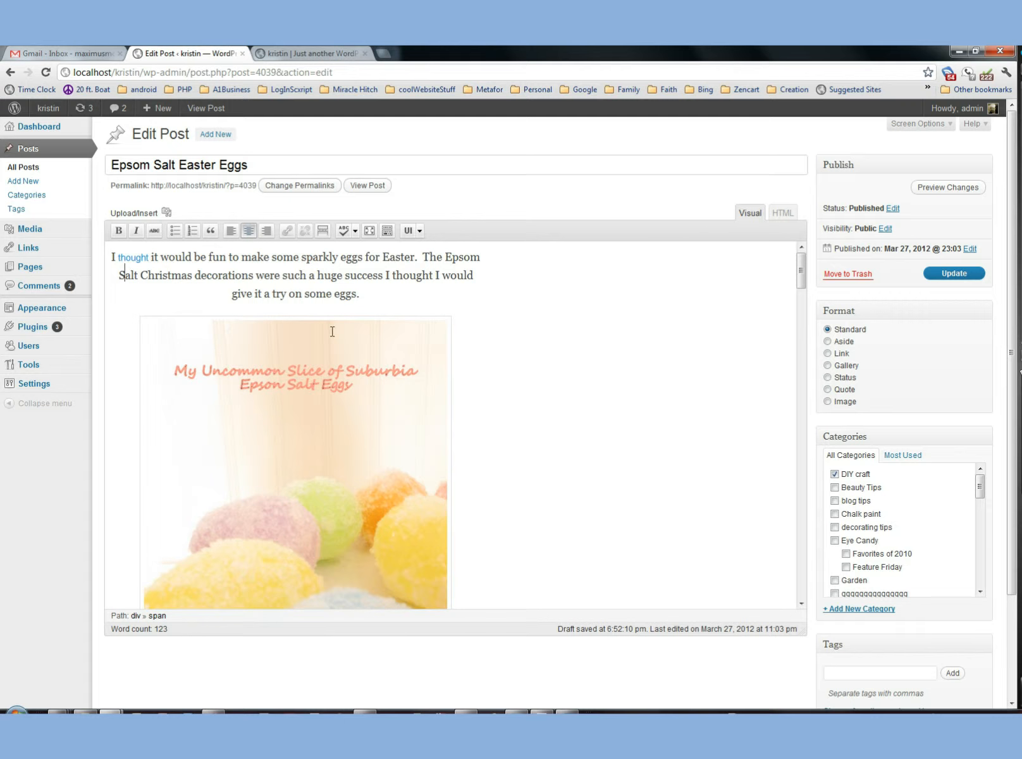
{"action": "left_click", "coordinate": [128, 256]}
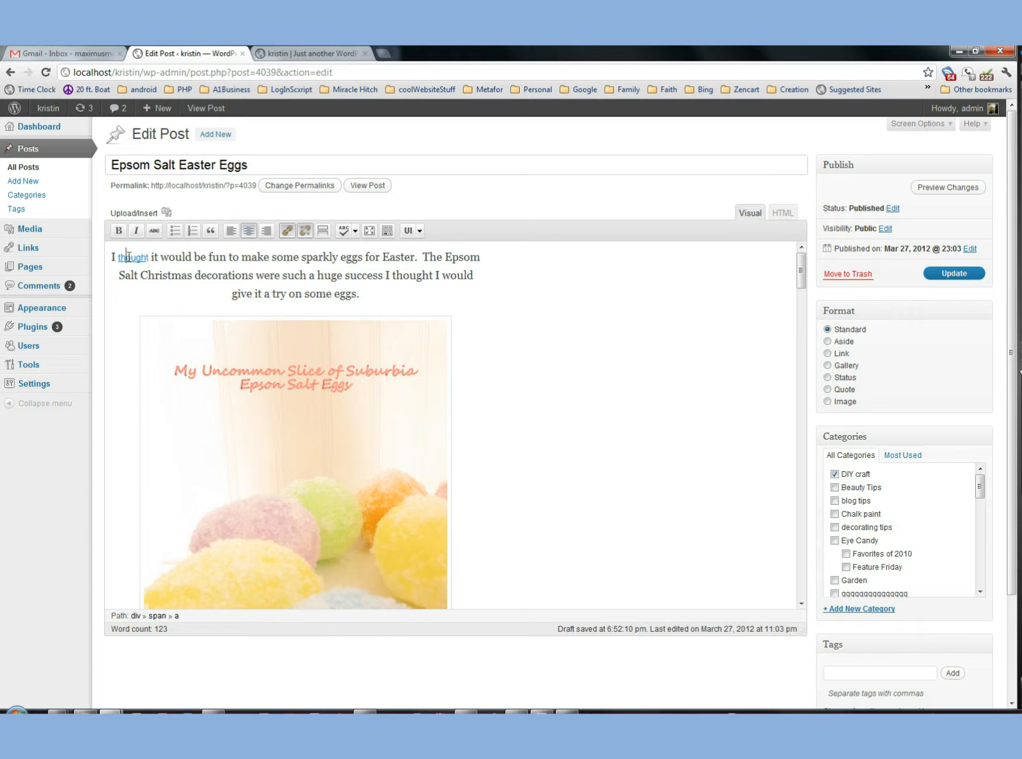
{"action": "left_click", "coordinate": [305, 231]}
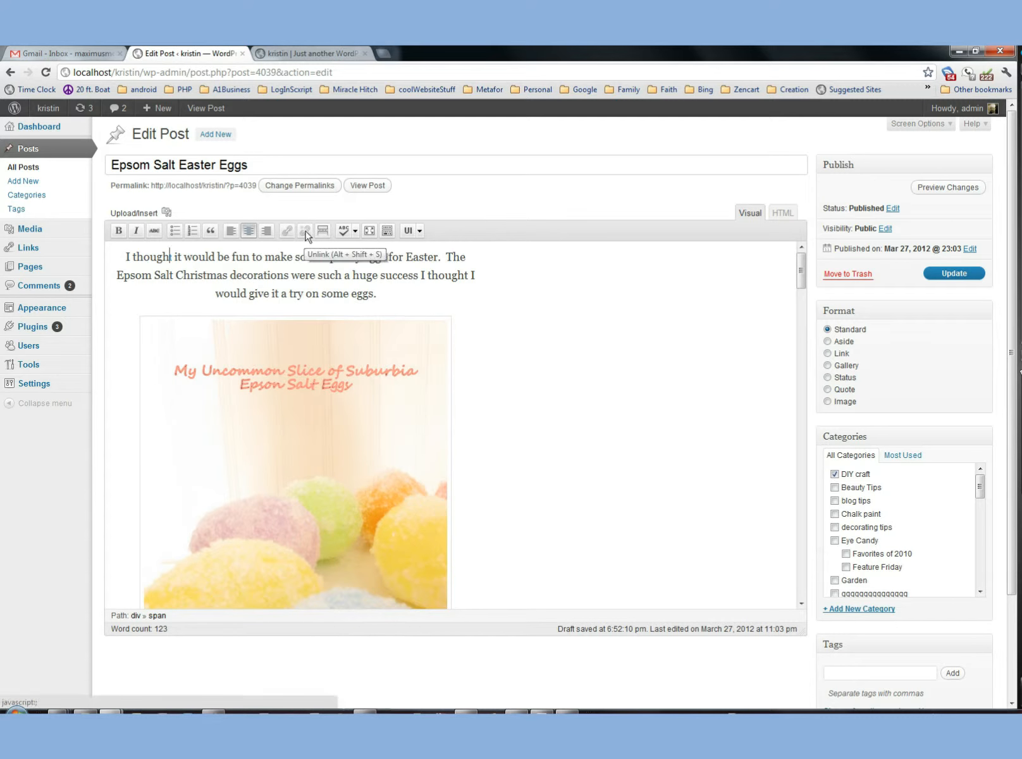
Insert a More break on a new line after "happy to see my friend" below the first egg photo
{"action": "left_click", "coordinate": [491, 380]}
{"action": "scroll", "coordinate": [490, 380], "scroll_direction": "down", "scroll_amount": 3}
{"action": "scroll", "coordinate": [490, 380], "scroll_direction": "down", "scroll_amount": 1}
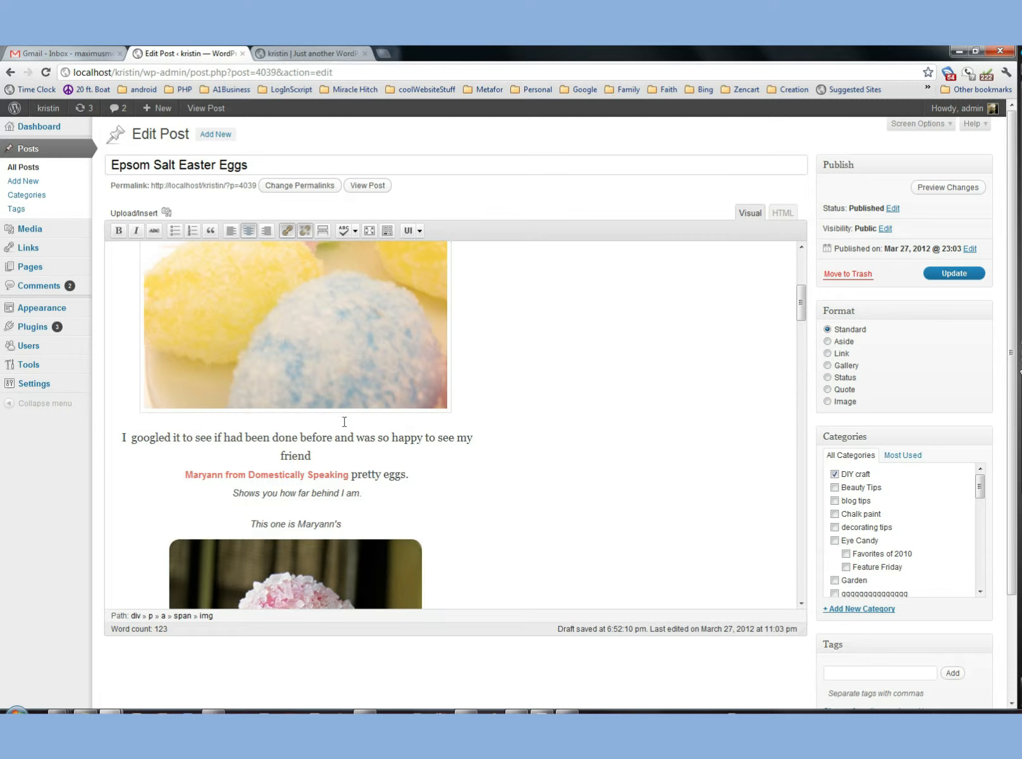
{"action": "scroll", "coordinate": [406, 422], "scroll_direction": "up", "scroll_amount": 1}
{"action": "left_click", "coordinate": [494, 481]}
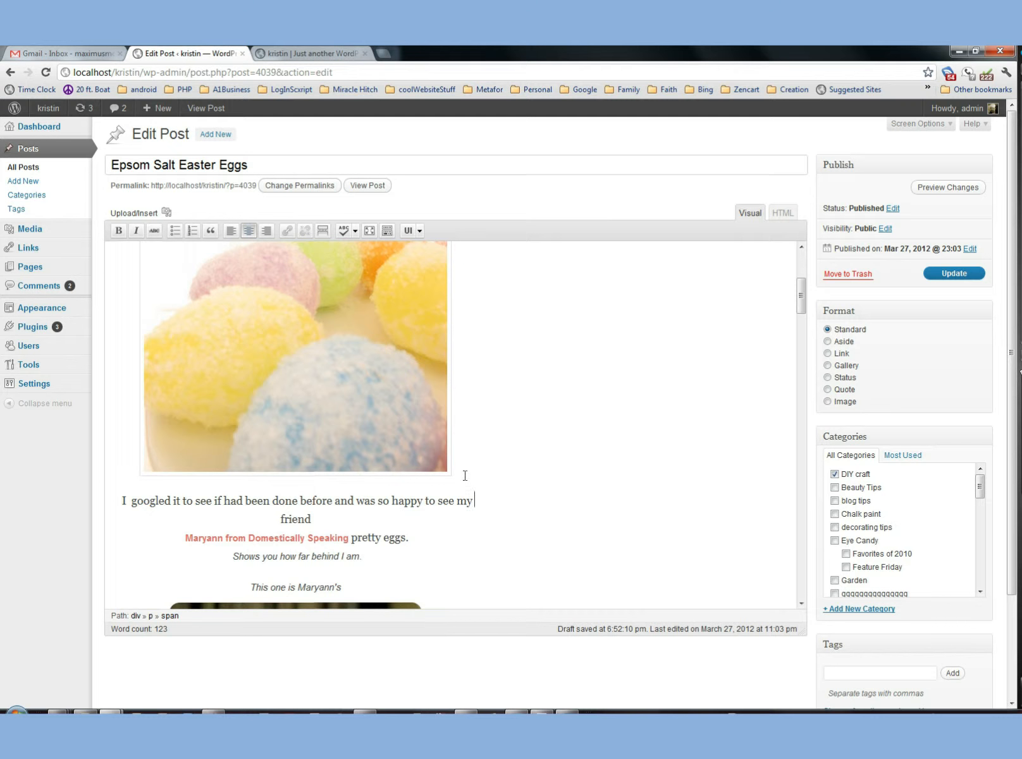
{"action": "key", "text": "Return"}
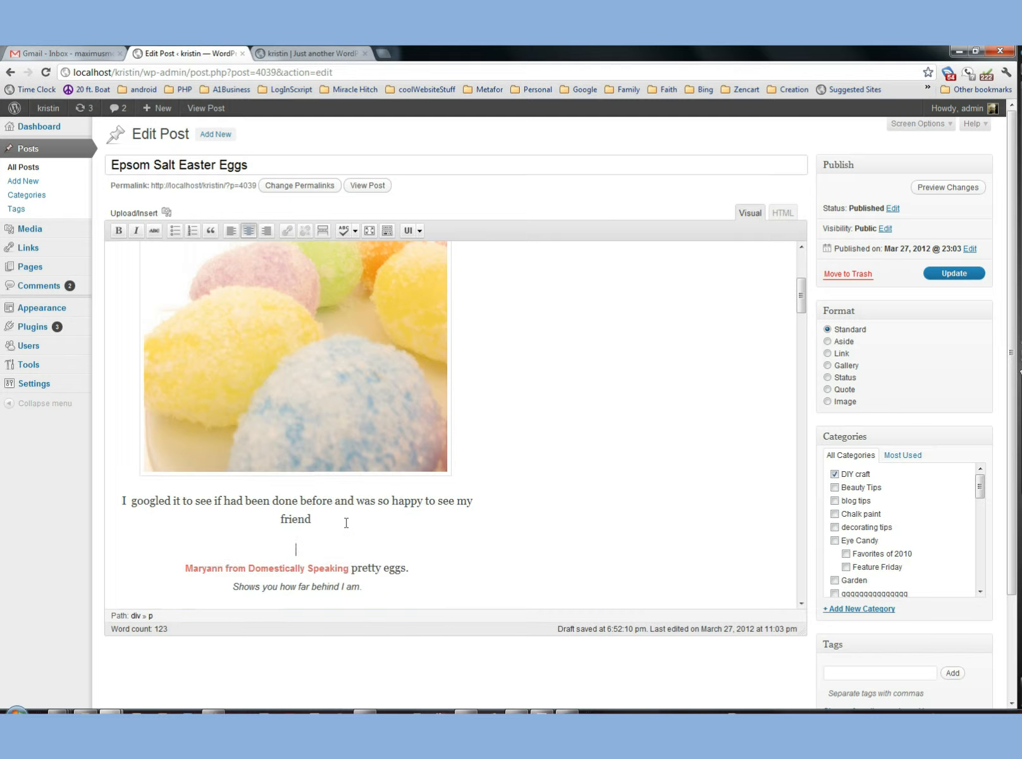
{"action": "left_click", "coordinate": [324, 233]}
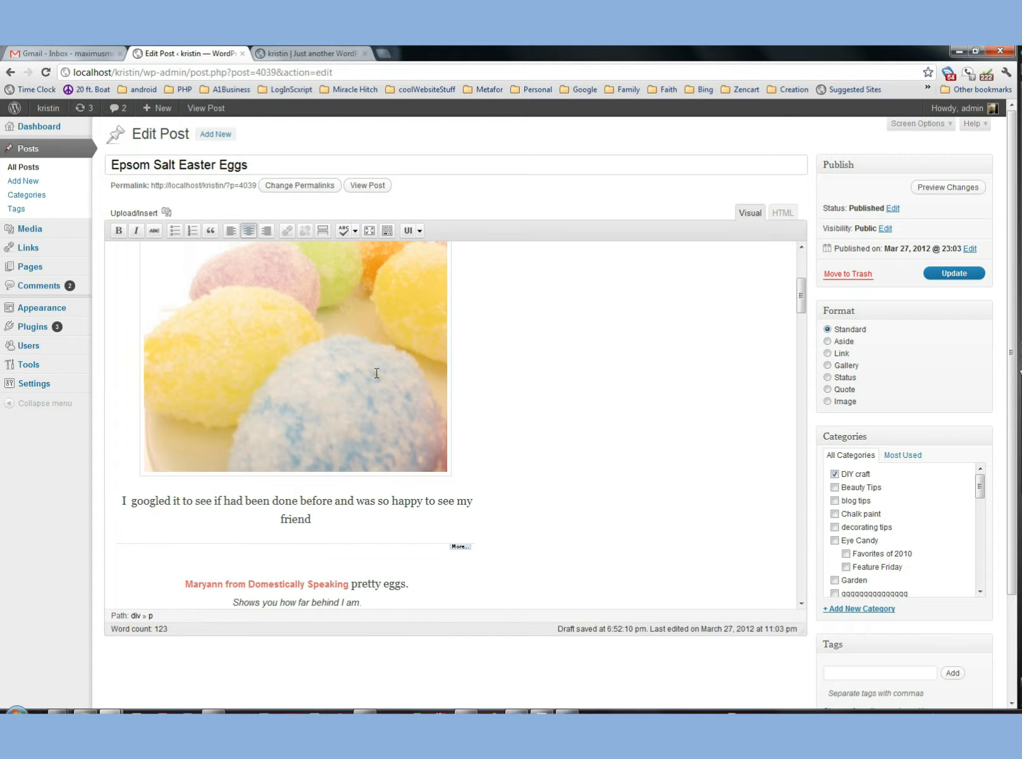
Check where the More break divides the post and update the published post
{"action": "scroll", "coordinate": [535, 473], "scroll_direction": "up", "scroll_amount": 5}
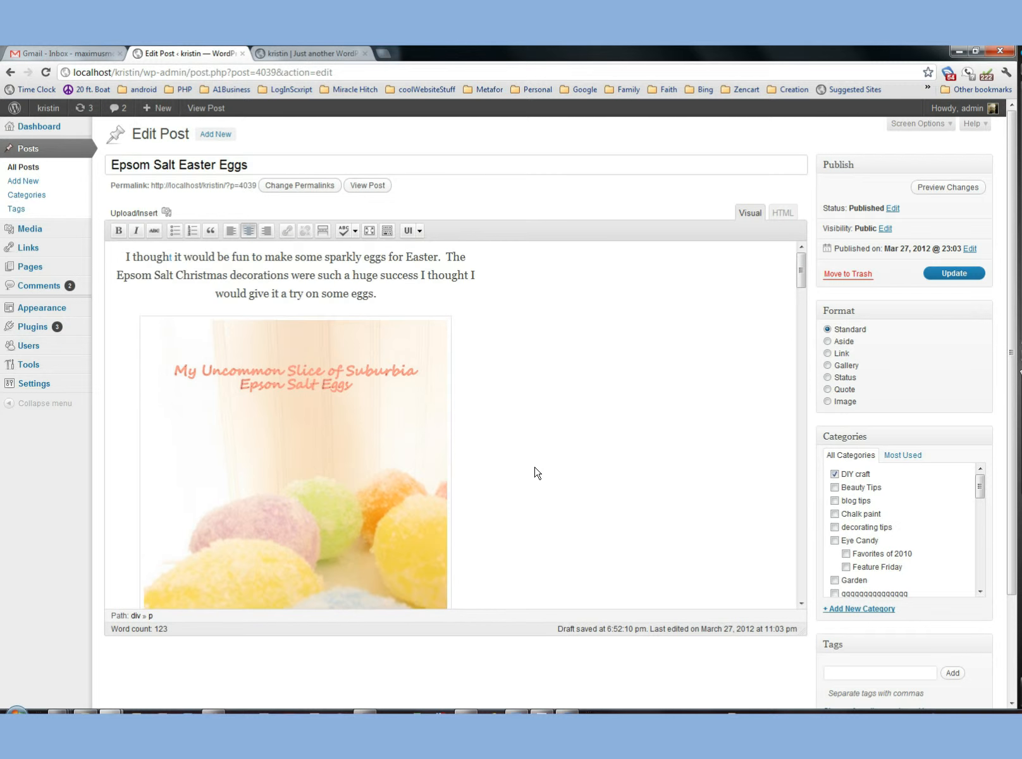
{"action": "scroll", "coordinate": [534, 472], "scroll_direction": "down", "scroll_amount": 4}
{"action": "scroll", "coordinate": [534, 473], "scroll_direction": "down", "scroll_amount": 3}
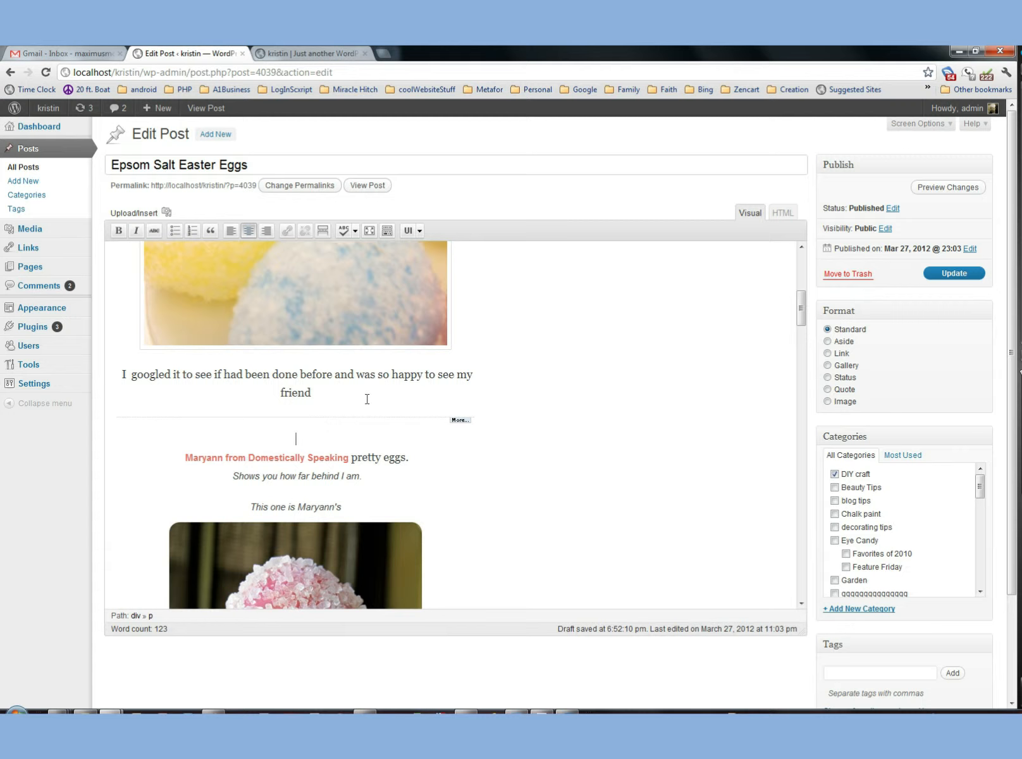
{"action": "left_click", "coordinate": [933, 273]}
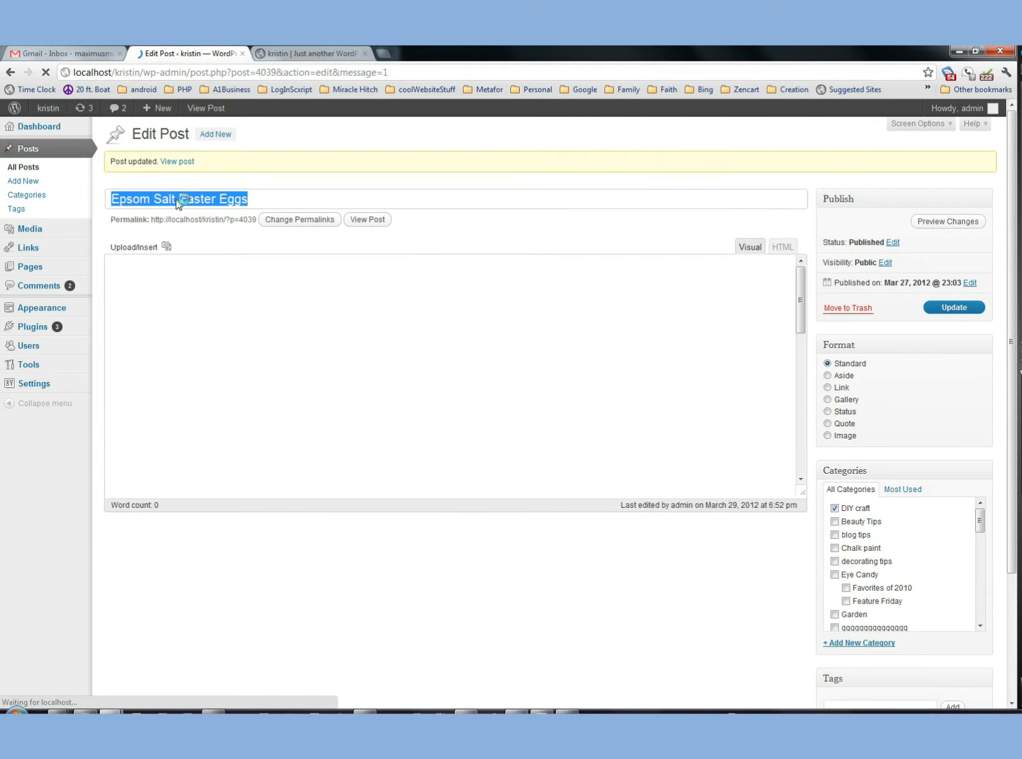
Reload the site's front page and examine how the More break shortens the Epsom Salt Easter Eggs post
{"action": "left_click", "coordinate": [272, 54]}
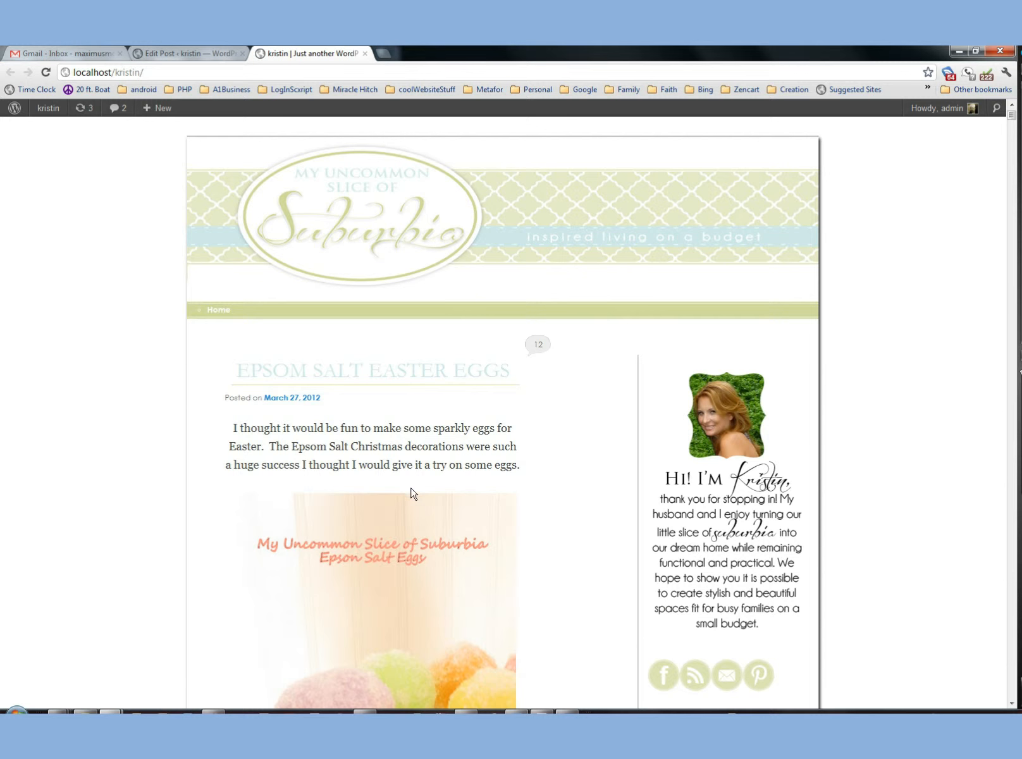
{"action": "scroll", "coordinate": [411, 493], "scroll_direction": "down", "scroll_amount": 4}
{"action": "scroll", "coordinate": [405, 316], "scroll_direction": "down", "scroll_amount": 8}
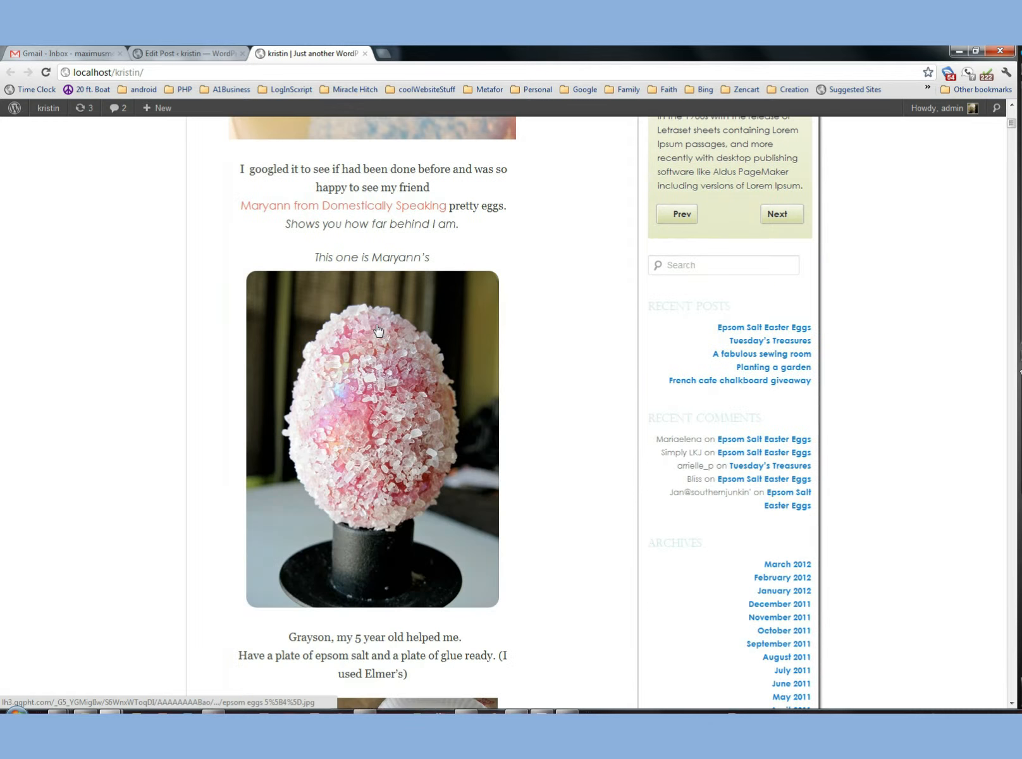
{"action": "scroll", "coordinate": [416, 411], "scroll_direction": "up", "scroll_amount": 4}
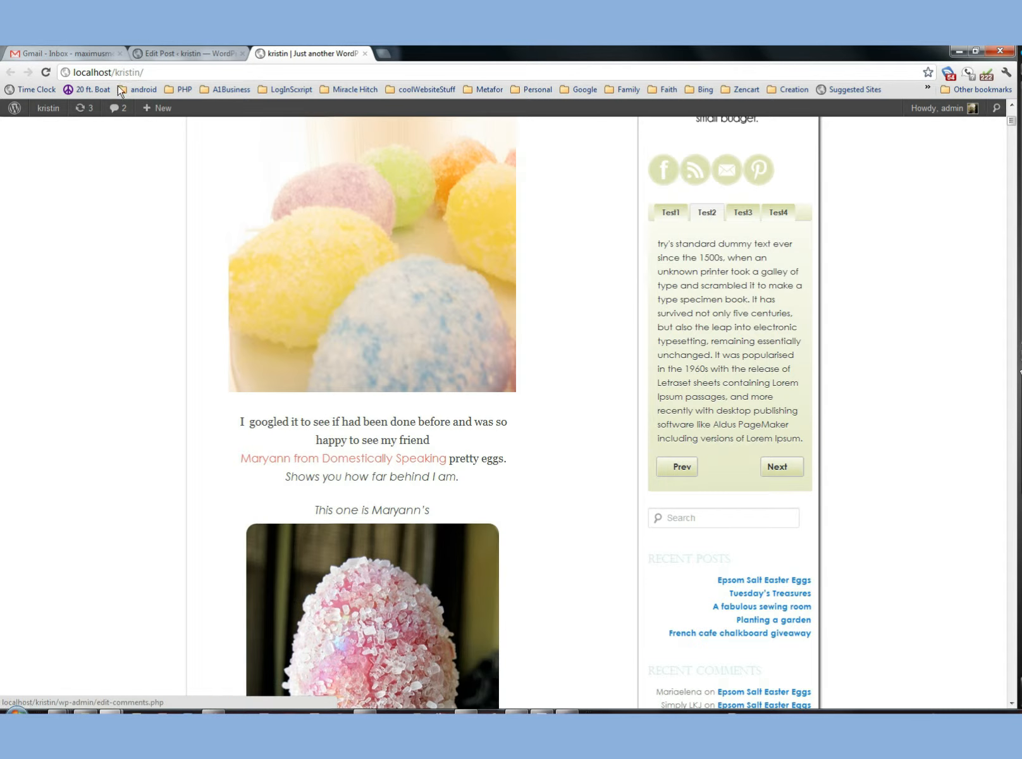
{"action": "left_click", "coordinate": [46, 71]}
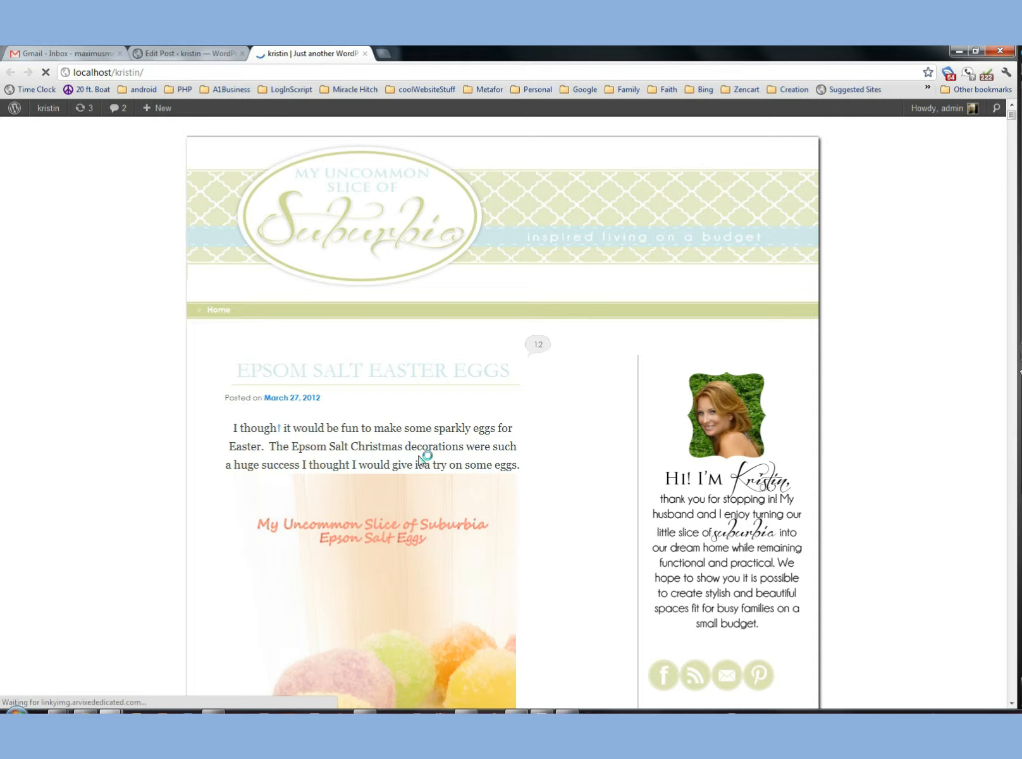
{"action": "scroll", "coordinate": [162, 396], "scroll_direction": "down", "scroll_amount": 8}
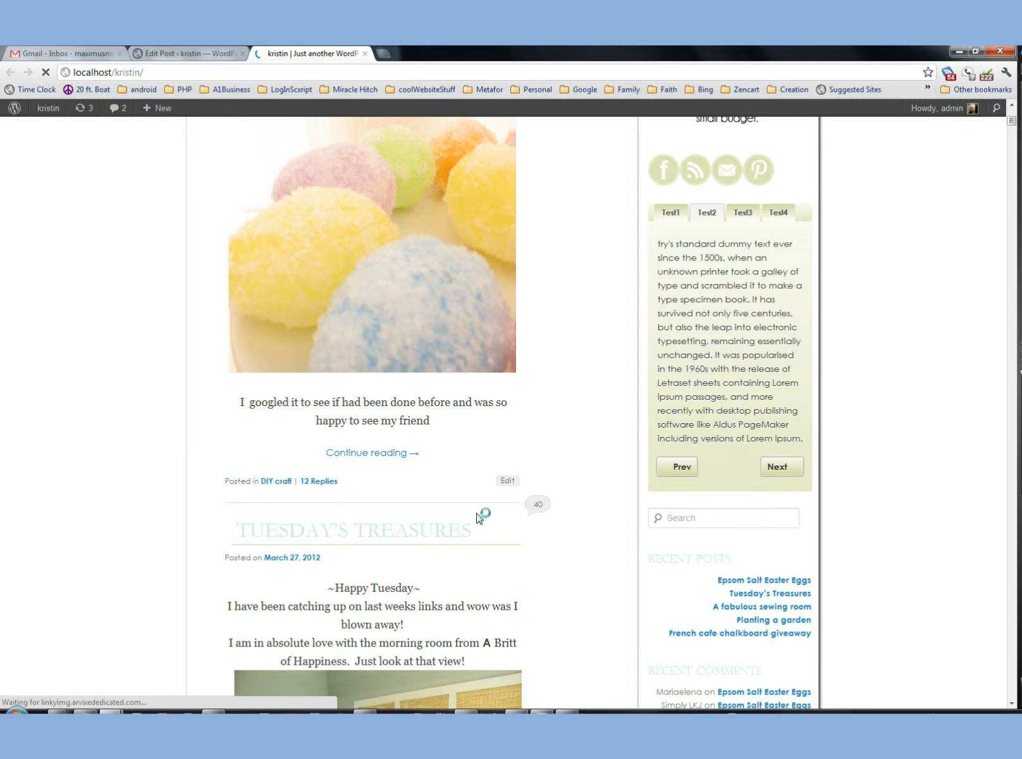
{"action": "scroll", "coordinate": [272, 436], "scroll_direction": "up", "scroll_amount": 1}
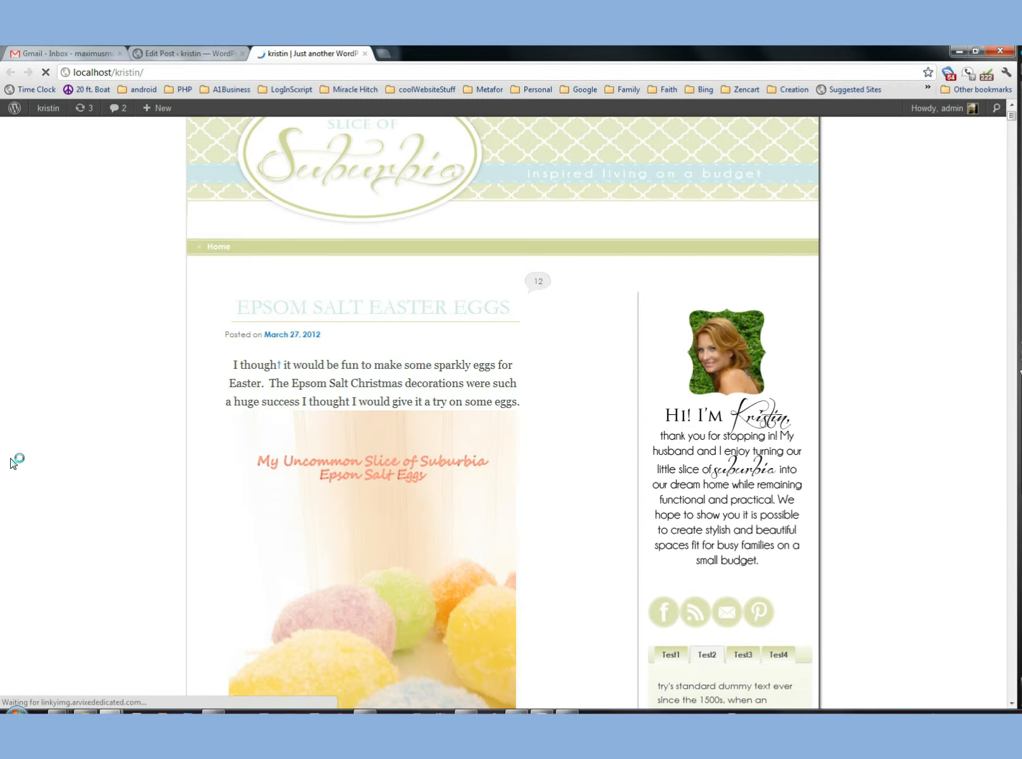
{"action": "scroll", "coordinate": [298, 439], "scroll_direction": "down", "scroll_amount": 4}
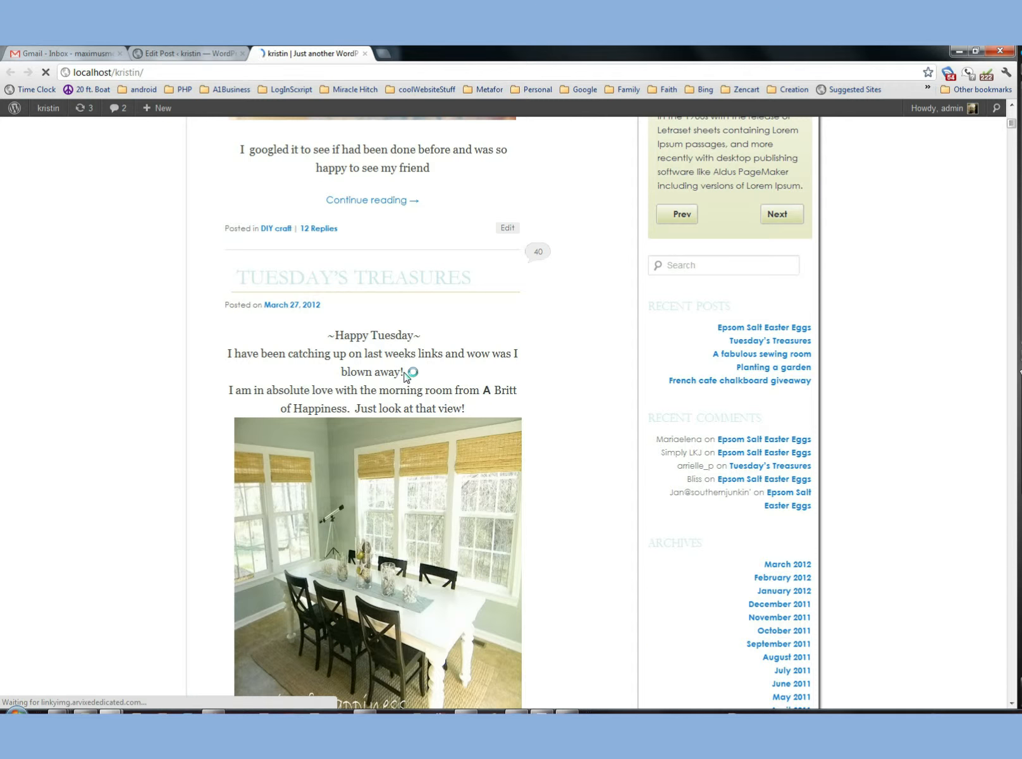
{"action": "scroll", "coordinate": [533, 418], "scroll_direction": "up", "scroll_amount": 2}
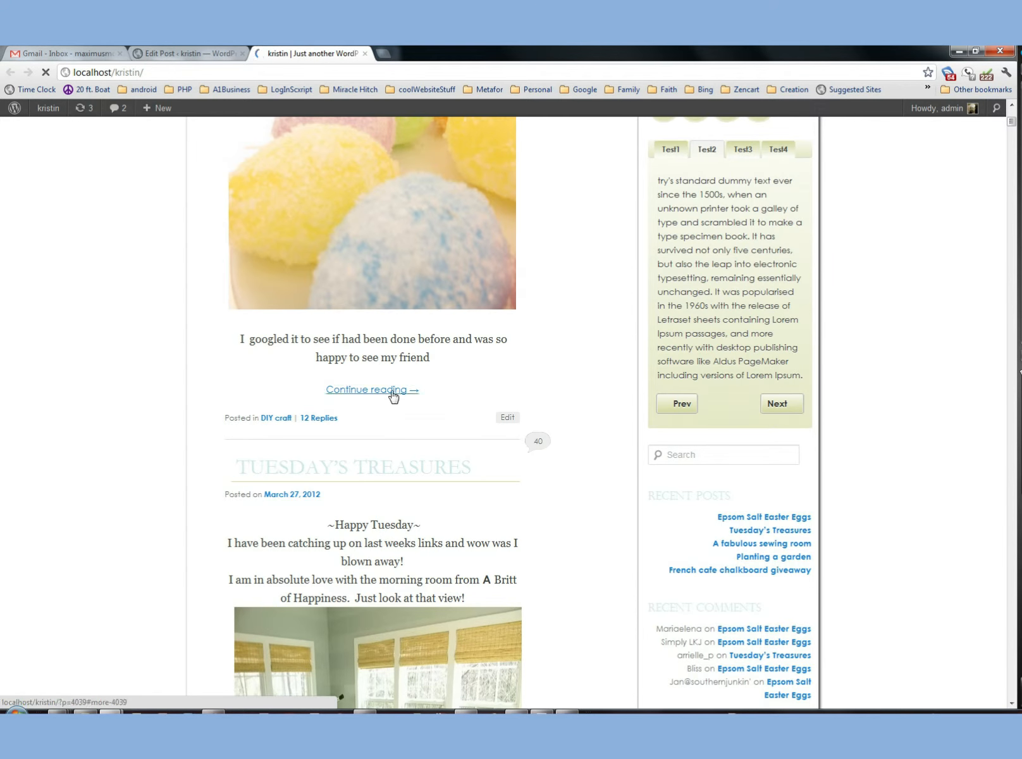
Follow the post's "Continue reading" link, examine the text around the More break, and return to the post editor
{"action": "left_click", "coordinate": [393, 395]}
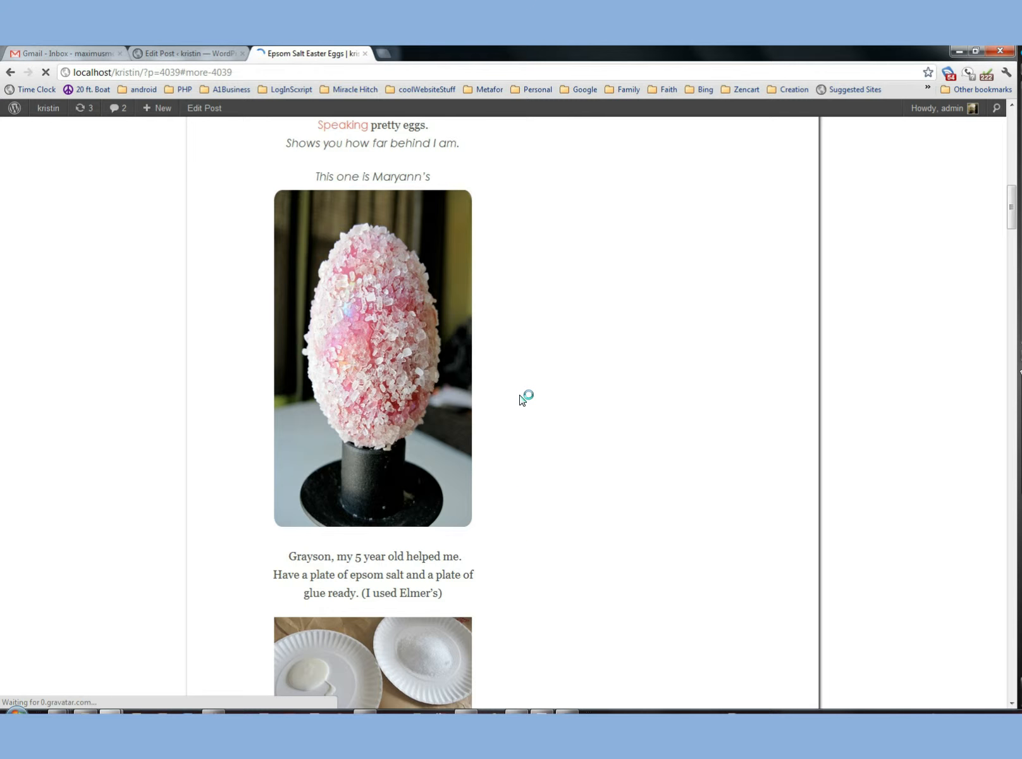
{"action": "scroll", "coordinate": [654, 465], "scroll_direction": "down", "scroll_amount": 4}
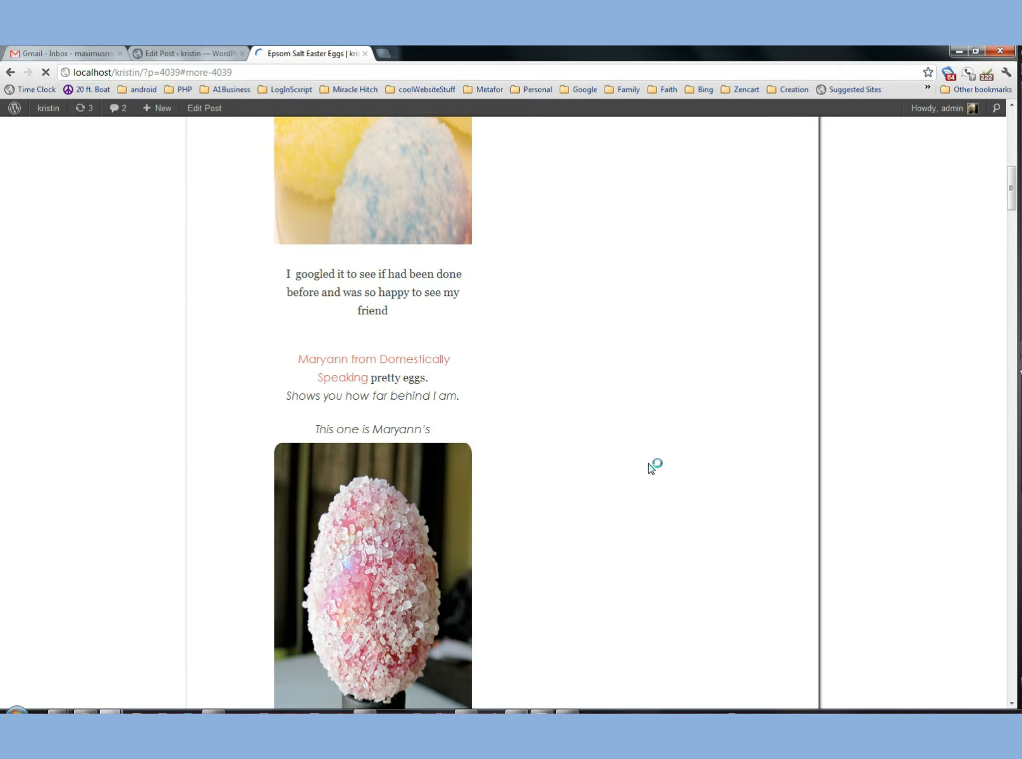
{"action": "left_click", "coordinate": [167, 55]}
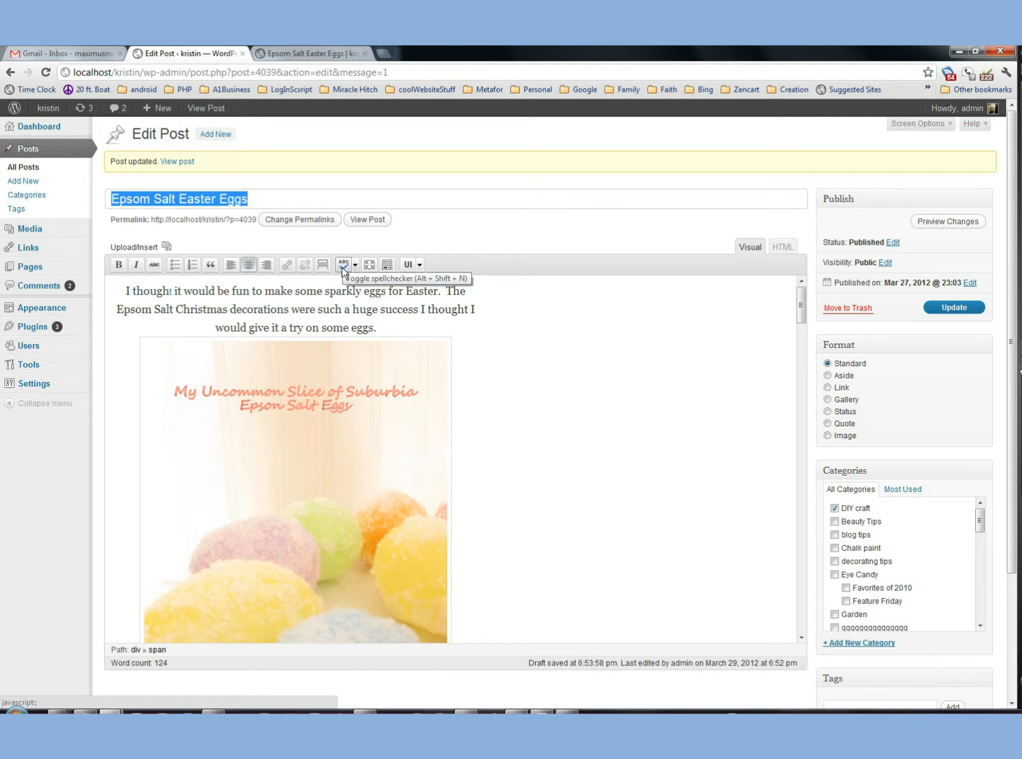
Show the editor's extended formatting tools and view the text formats available for the opening paragraph
{"action": "left_click", "coordinate": [387, 265]}
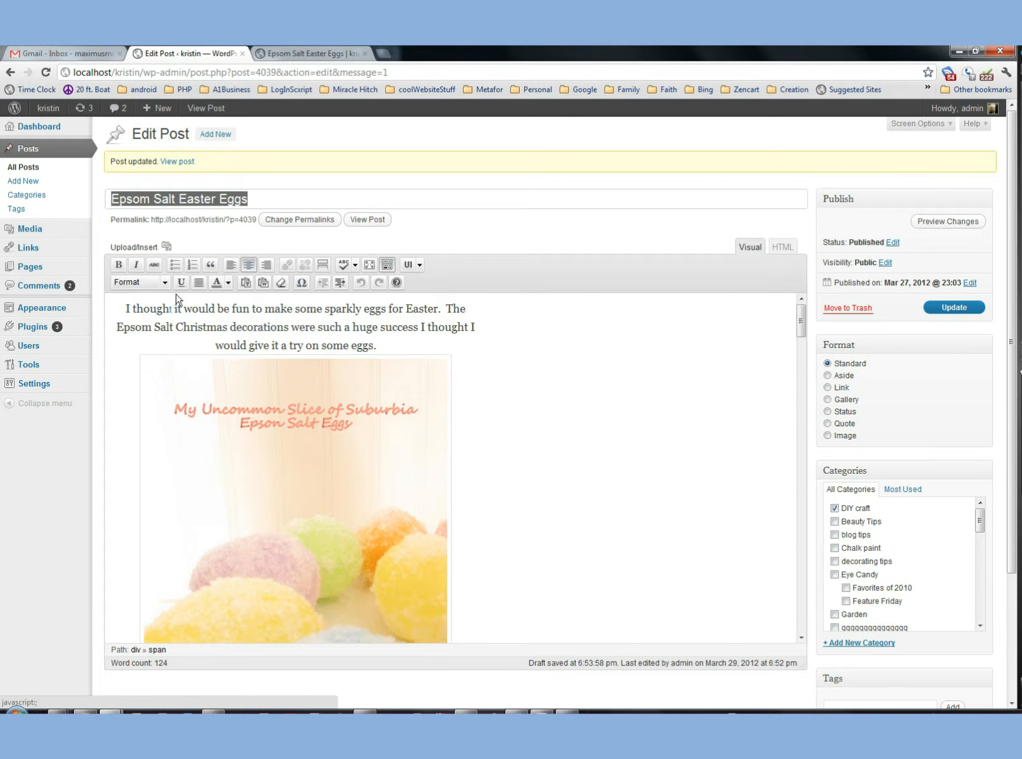
{"action": "left_click_drag", "start_coordinate": [126, 308], "coordinate": [375, 338]}
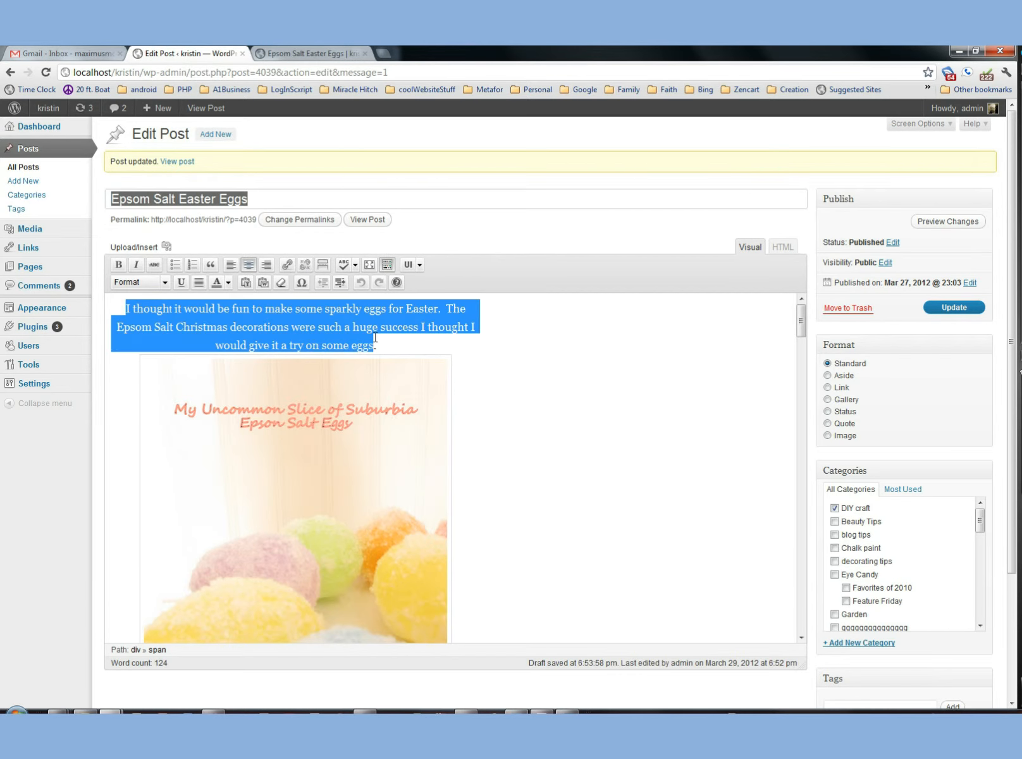
{"action": "left_click", "coordinate": [166, 283]}
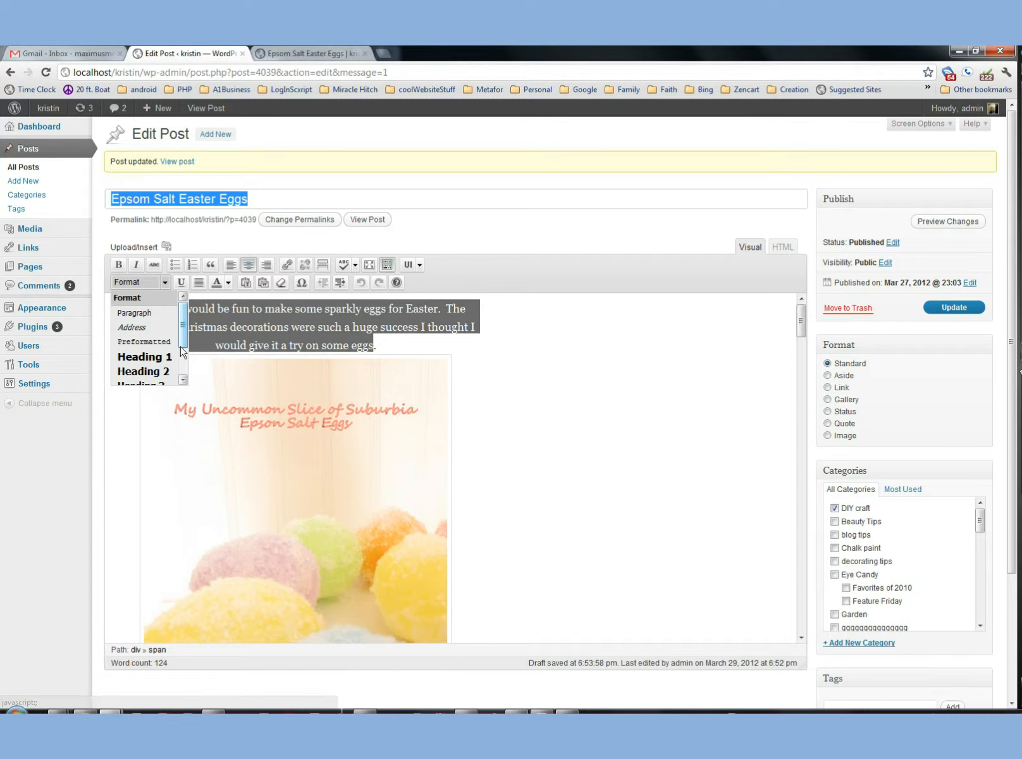
{"action": "left_click", "coordinate": [336, 308]}
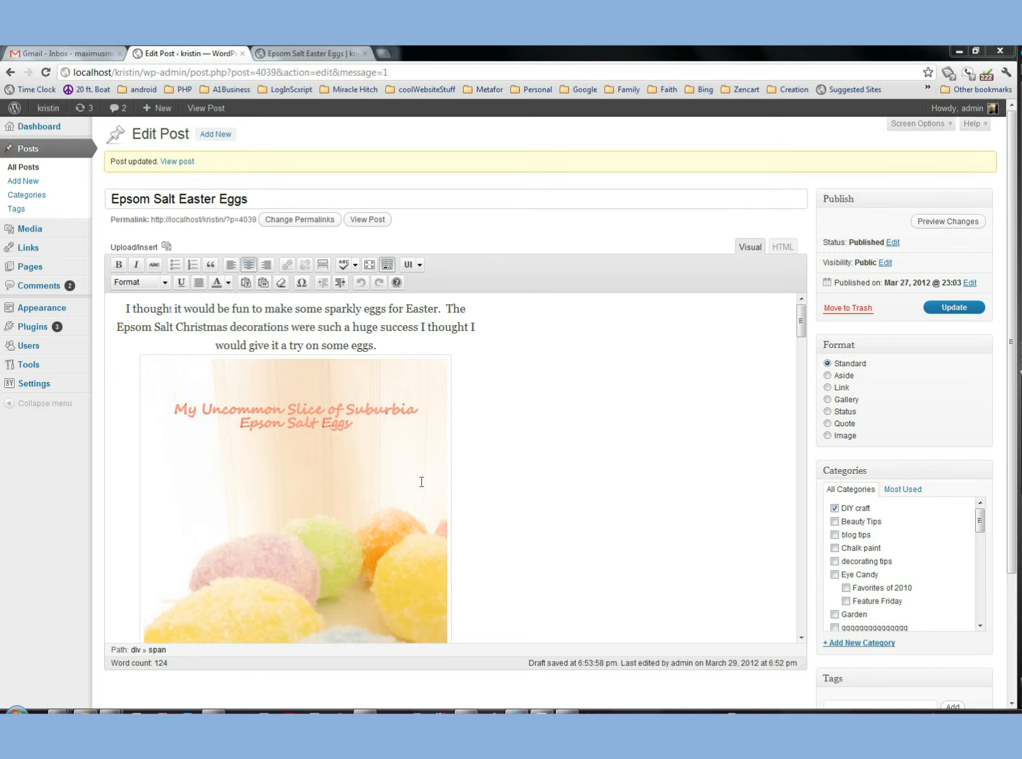
Select the first egg photo to view its image editing and deletion options
{"action": "left_click", "coordinate": [379, 497]}
{"action": "scroll", "coordinate": [555, 499], "scroll_direction": "down", "scroll_amount": 3}
{"action": "scroll", "coordinate": [557, 500], "scroll_direction": "up", "scroll_amount": 3}
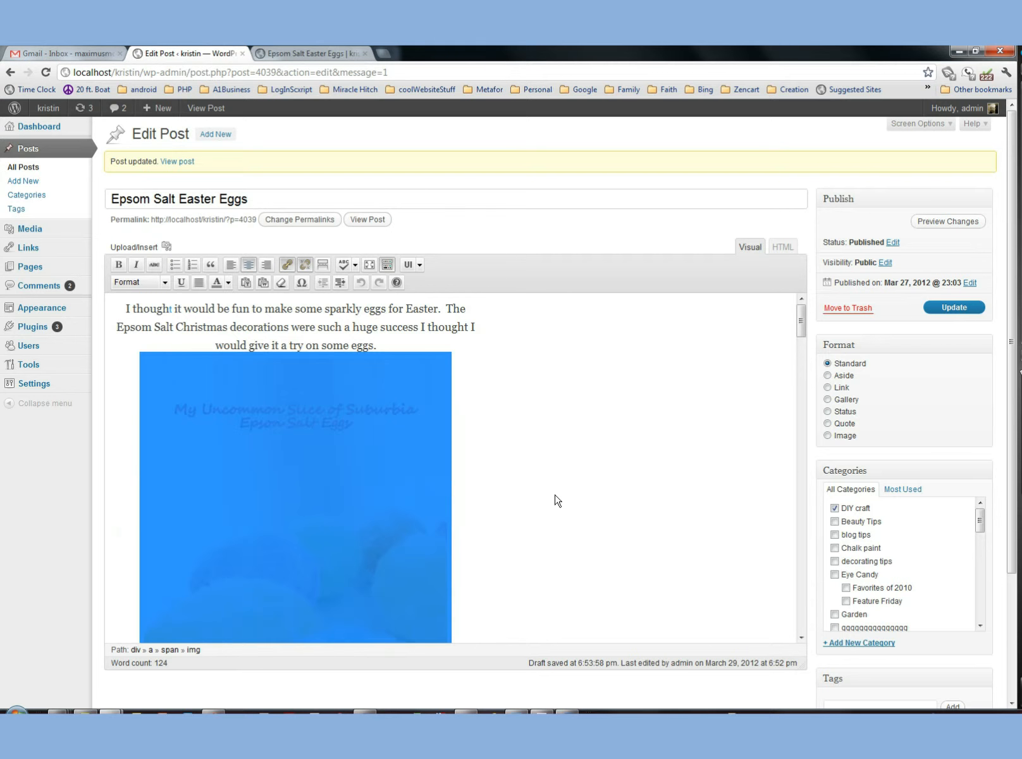
{"action": "left_click", "coordinate": [477, 402]}
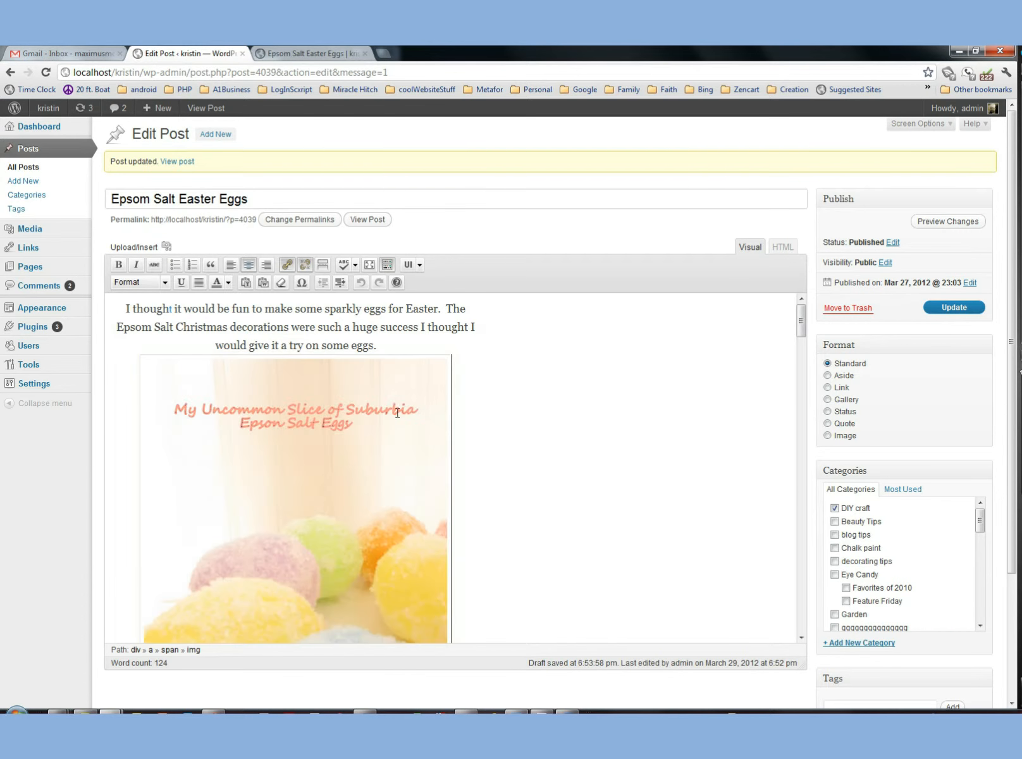
{"action": "left_click", "coordinate": [346, 454]}
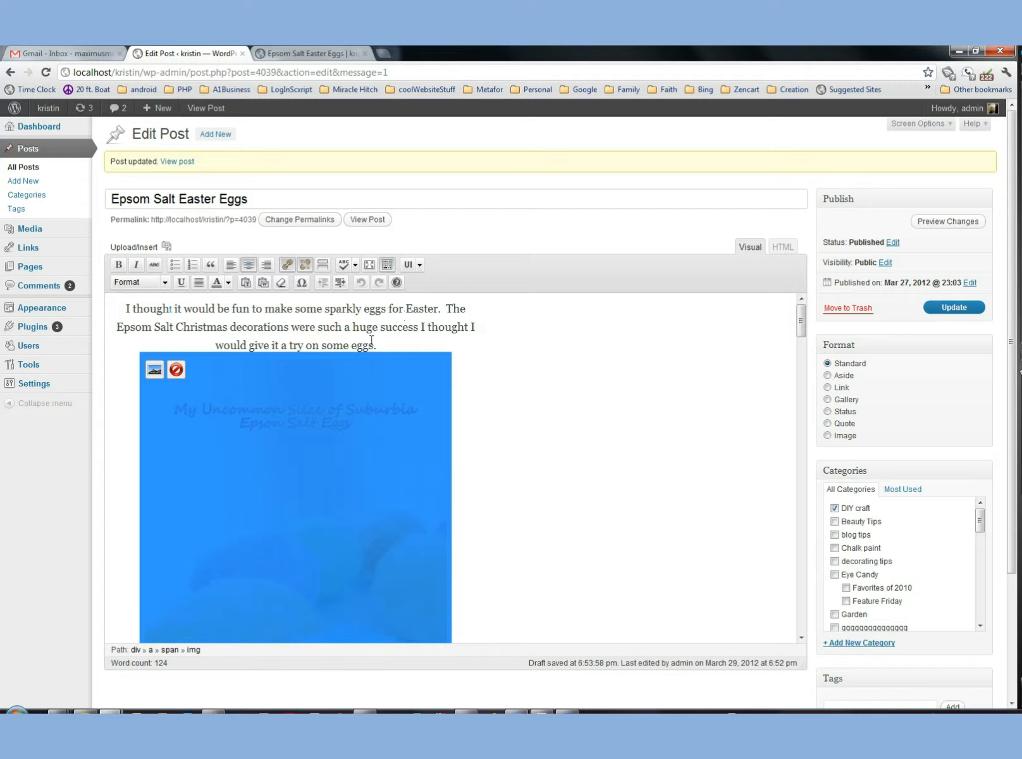
Insert two line breaks before the opening paragraph to make room for an image
{"action": "left_click", "coordinate": [126, 308]}
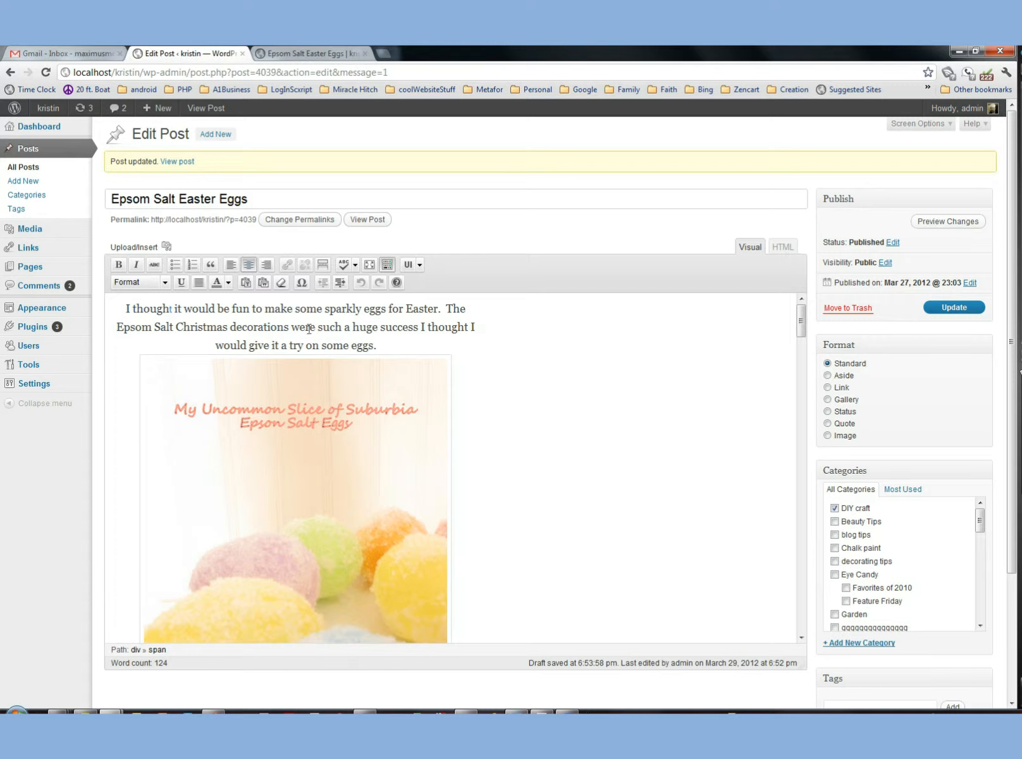
{"action": "key", "text": "Return"}
{"action": "key", "text": "Return"}
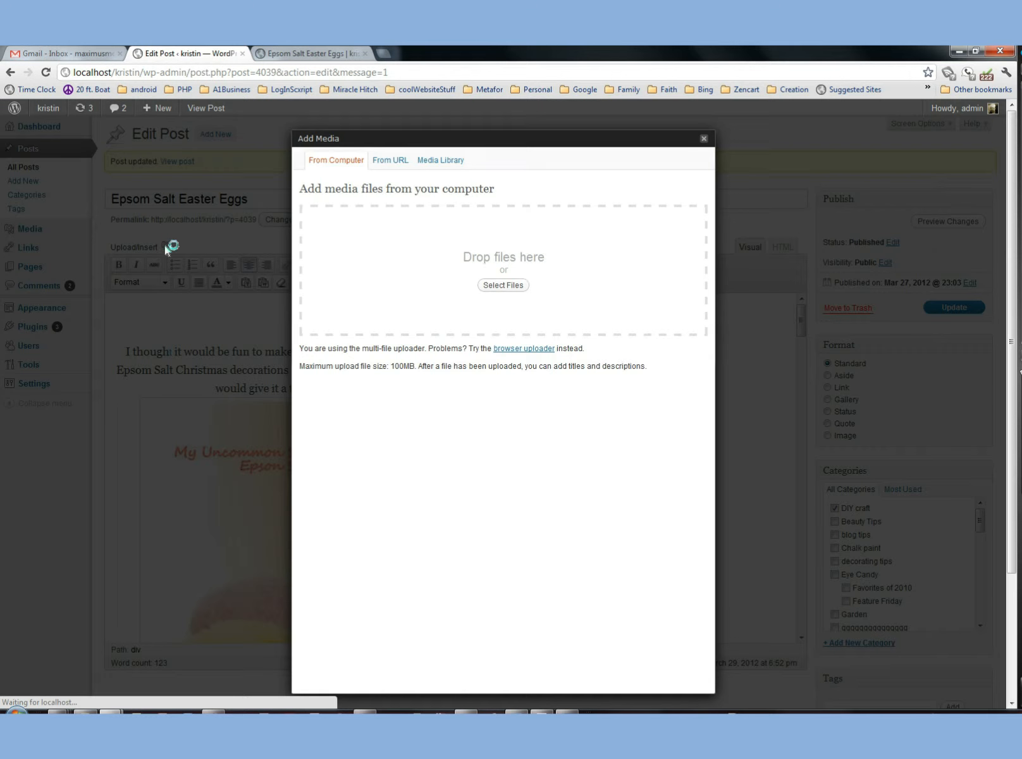
View the options for adding media from a URL, and upload IMG_20120327_124744.jpg from the computer instead
{"action": "left_click", "coordinate": [388, 164]}
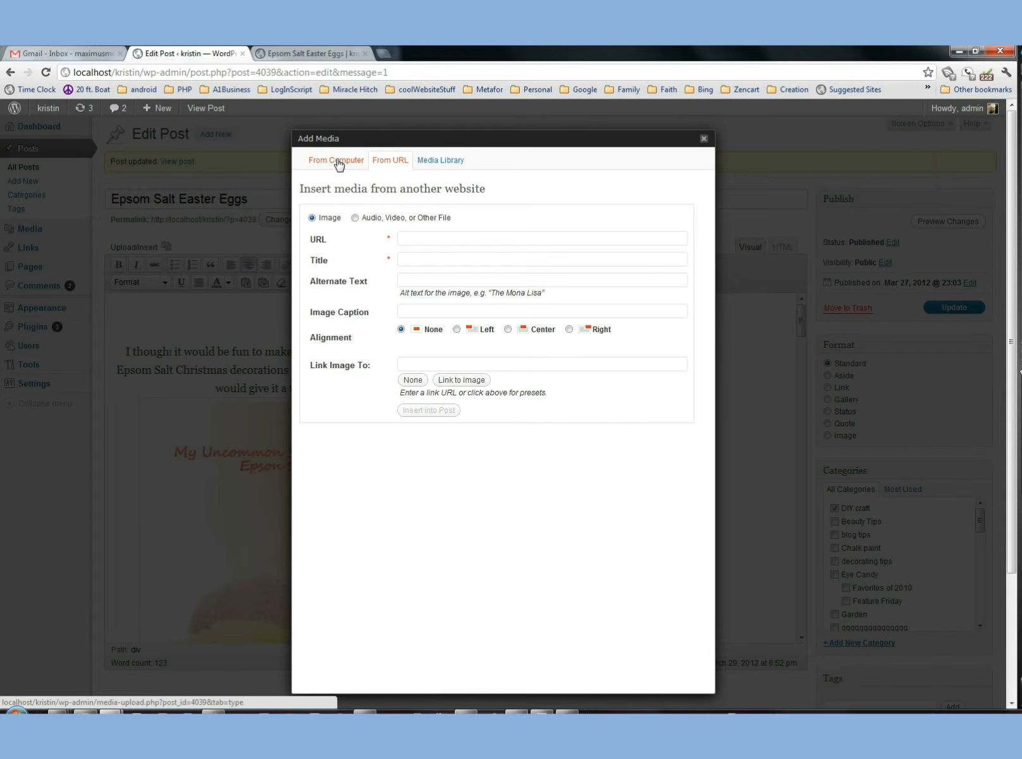
{"action": "left_click", "coordinate": [336, 162]}
{"action": "left_click", "coordinate": [508, 288]}
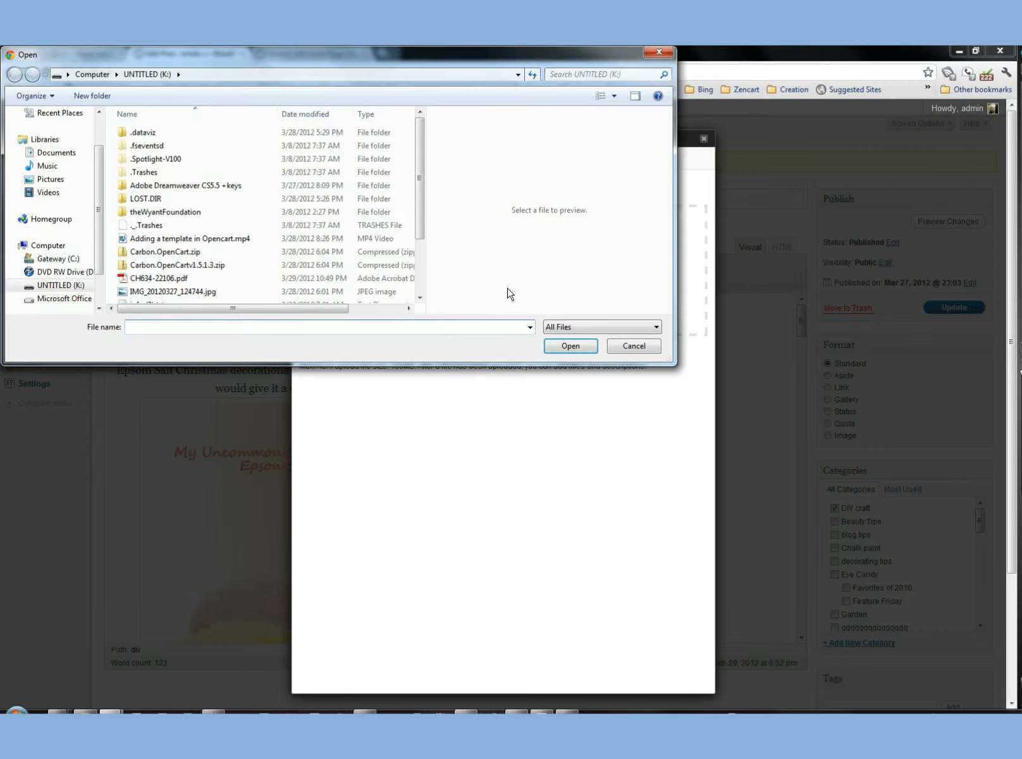
{"action": "left_click", "coordinate": [190, 293]}
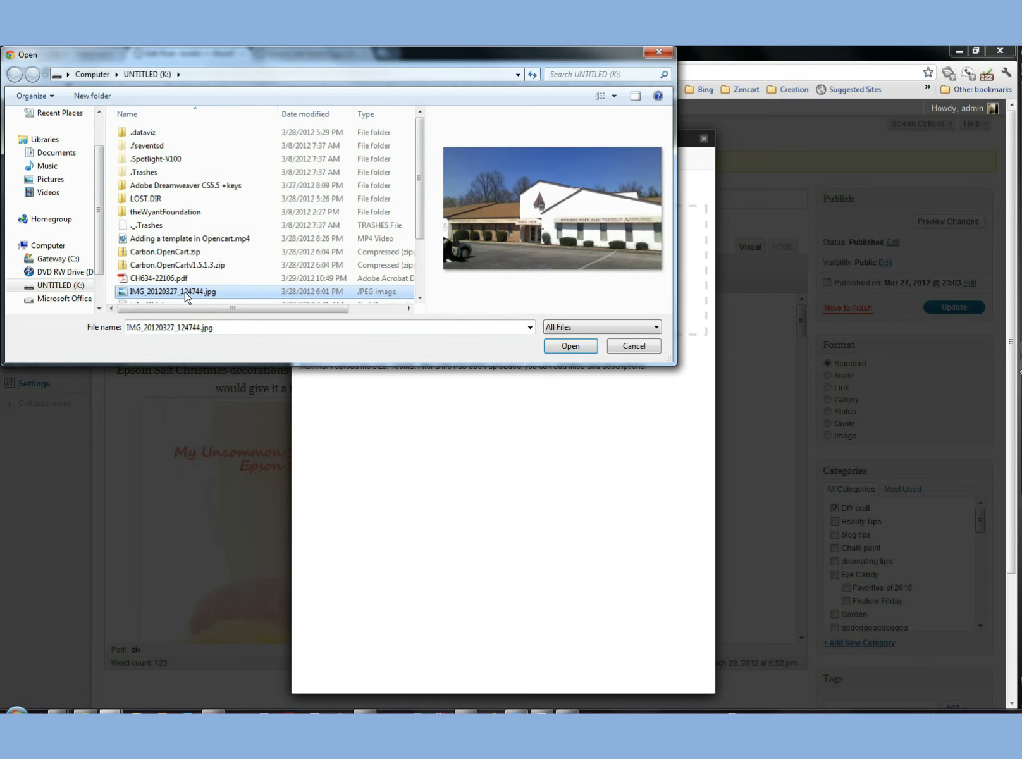
{"action": "left_click", "coordinate": [570, 346]}
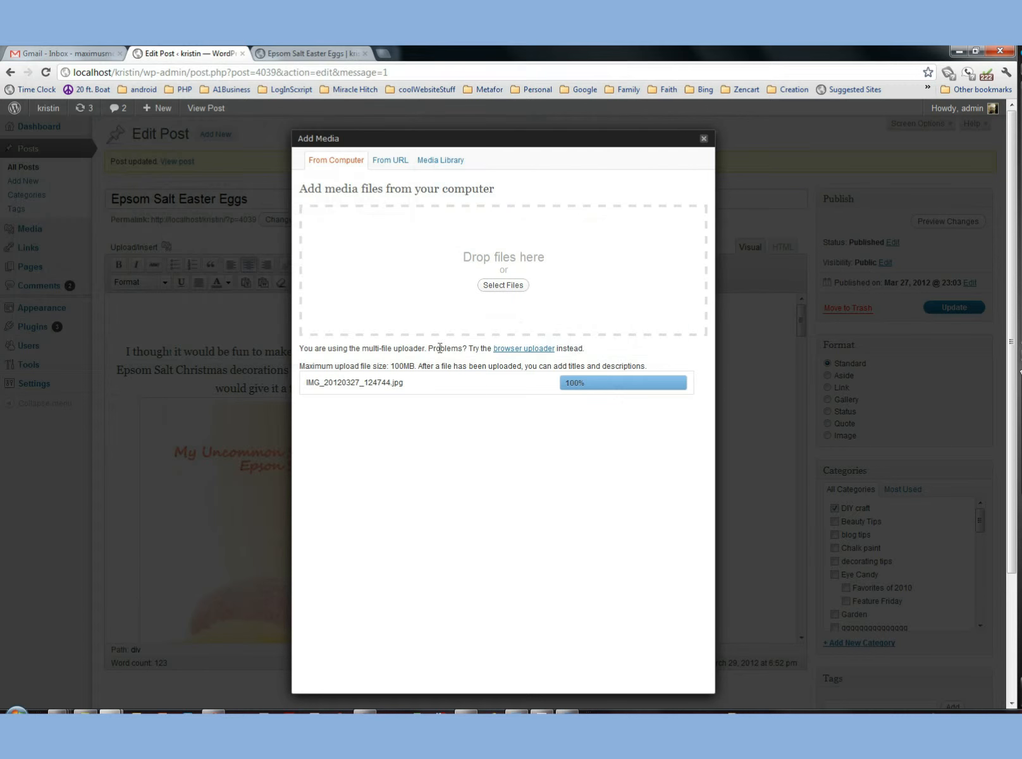
Title the image "My Office", fill in its alternate text, caption it "The is A1WebsitePro Office" and describe it as "hello welcome to our office"
{"action": "scroll", "coordinate": [481, 461], "scroll_direction": "down", "scroll_amount": 3}
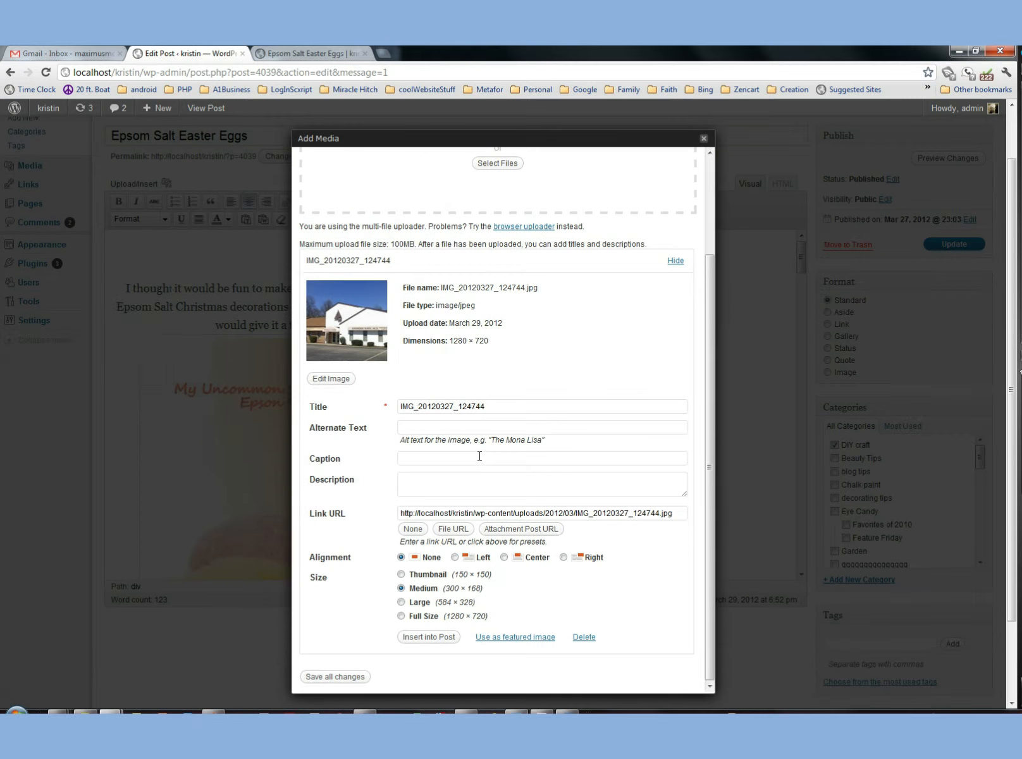
{"action": "scroll", "coordinate": [408, 427], "scroll_direction": "down", "scroll_amount": 1}
{"action": "scroll", "coordinate": [520, 420], "scroll_direction": "up", "scroll_amount": 2}
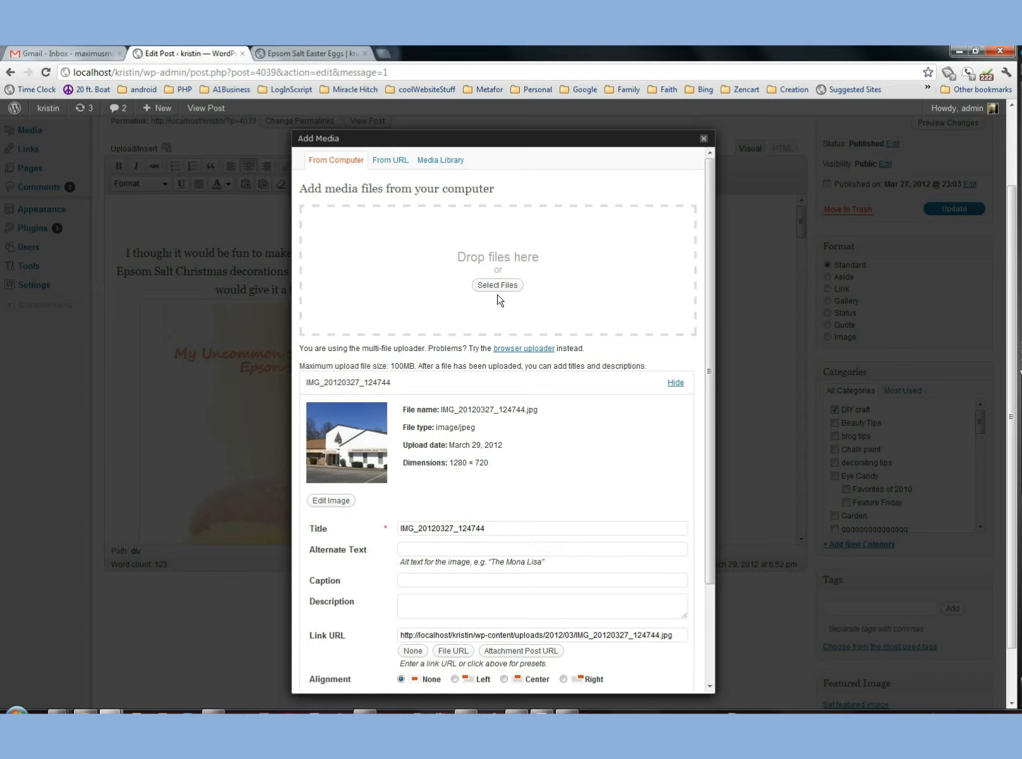
{"action": "double_click", "coordinate": [499, 525]}
{"action": "type", "text": "My Offfice"}
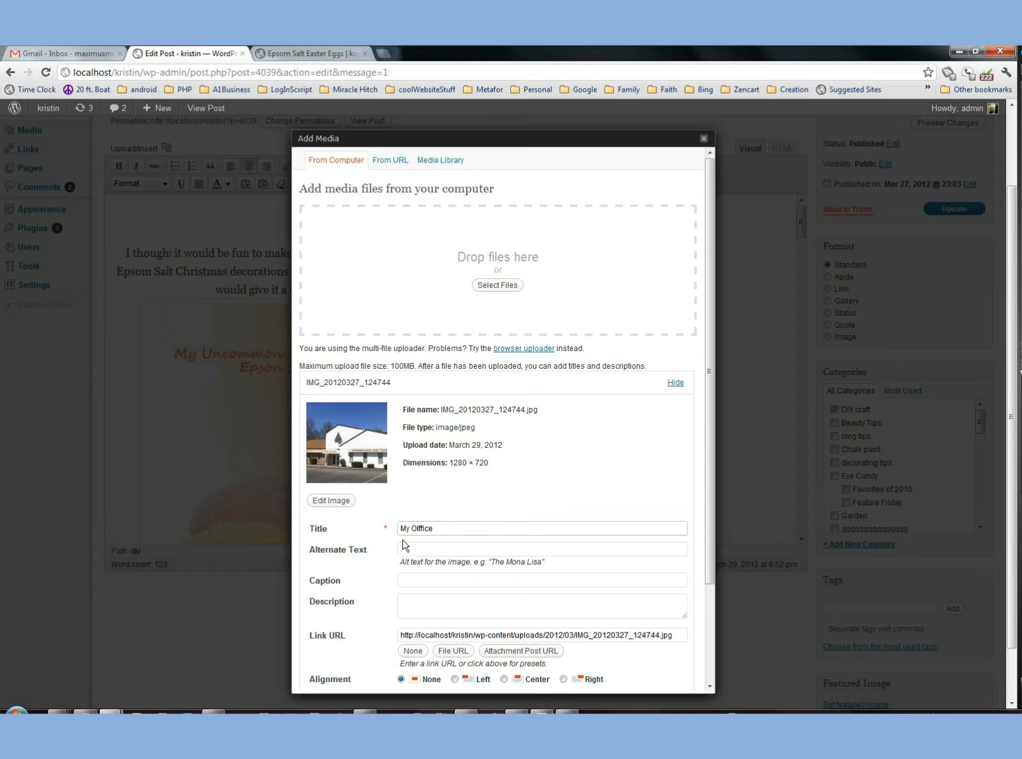
{"action": "left_click_drag", "start_coordinate": [434, 529], "coordinate": [420, 530]}
{"action": "type", "text": "Office"}
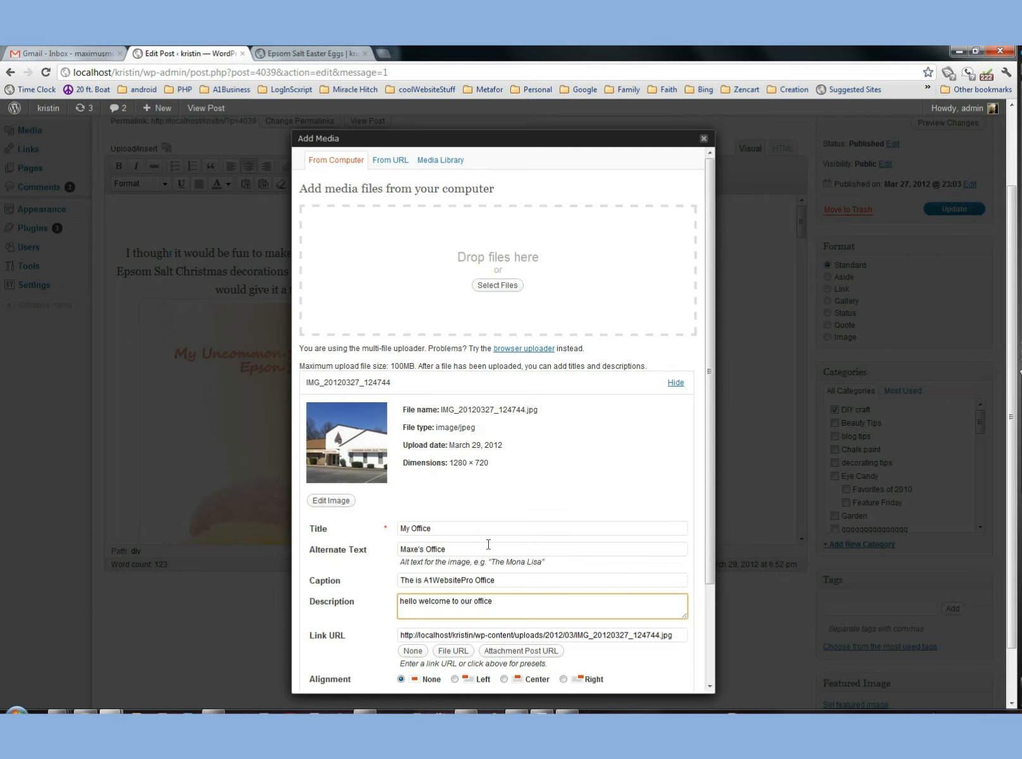
Correct the misspelled name in the image's alternate text and review the caption and description
{"action": "left_click_drag", "start_coordinate": [488, 545], "coordinate": [374, 546]}
{"action": "scroll", "coordinate": [391, 555], "scroll_direction": "down", "scroll_amount": 1}
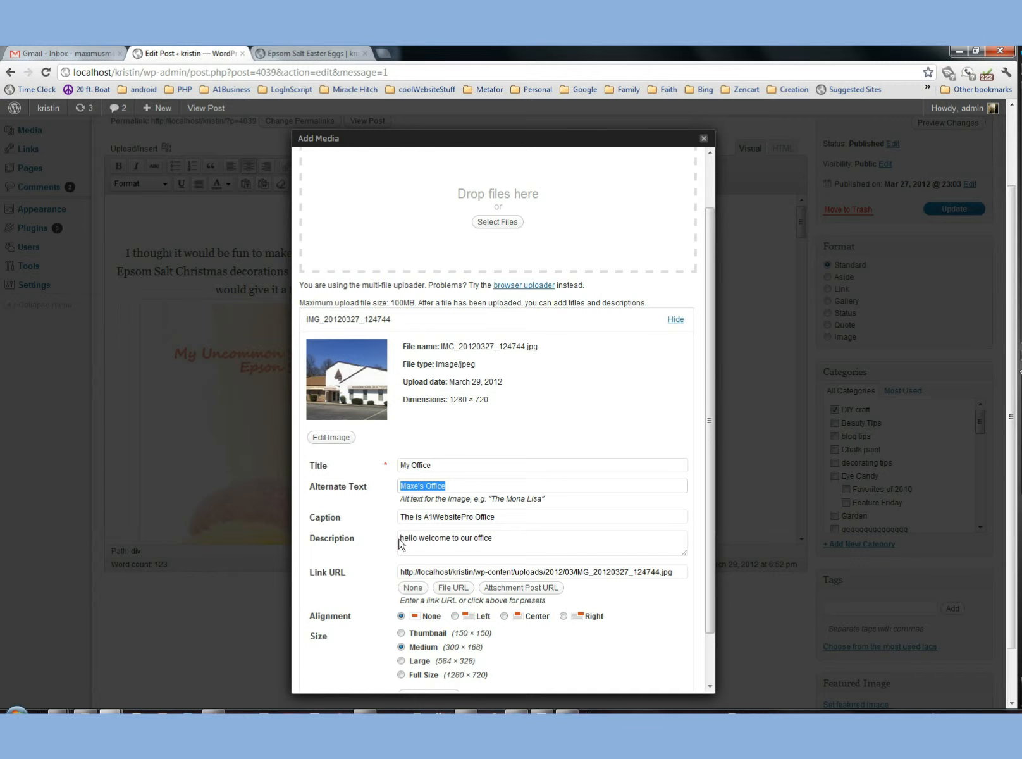
{"action": "left_click", "coordinate": [416, 486]}
{"action": "key", "text": "BackSpace"}
{"action": "key", "text": "Tab"}
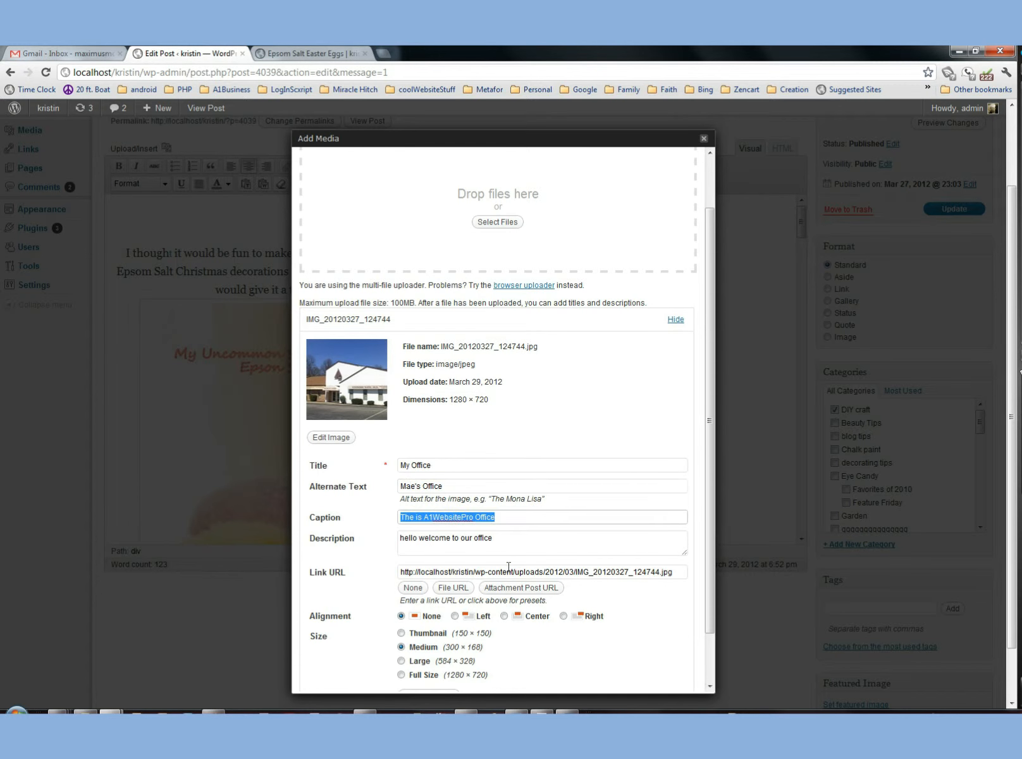
{"action": "left_click_drag", "start_coordinate": [524, 543], "coordinate": [439, 541]}
Set the office image's alignment to Center and insert it into the post
{"action": "scroll", "coordinate": [497, 552], "scroll_direction": "down", "scroll_amount": 3}
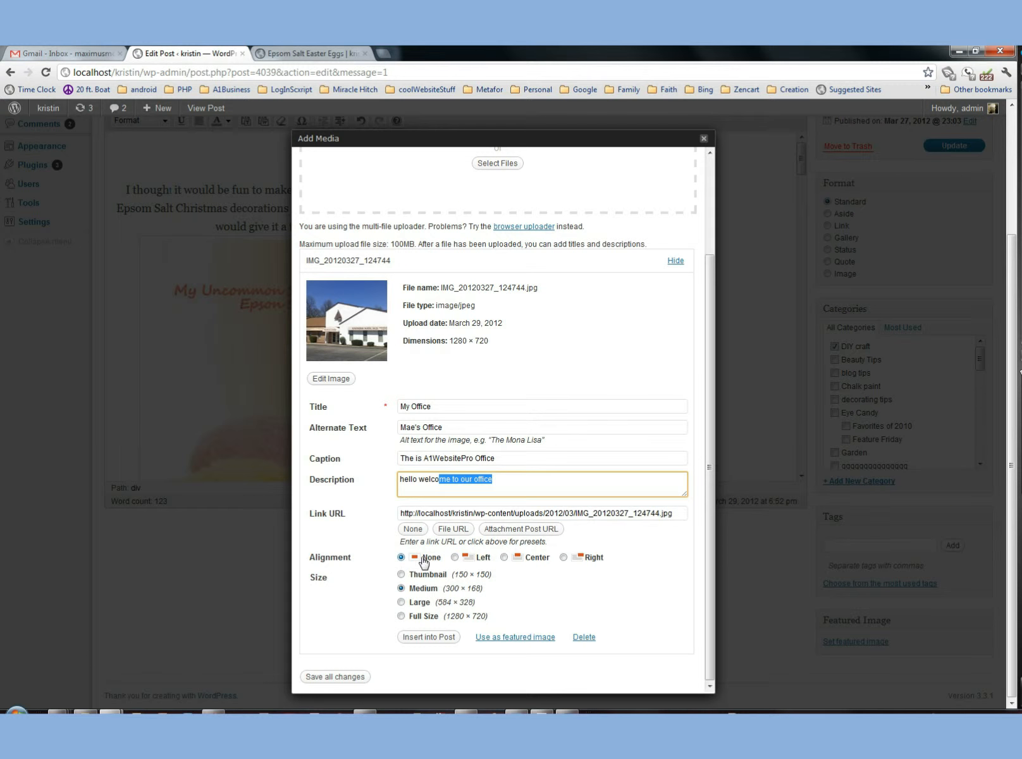
{"action": "left_click", "coordinate": [489, 562]}
{"action": "left_click", "coordinate": [504, 558]}
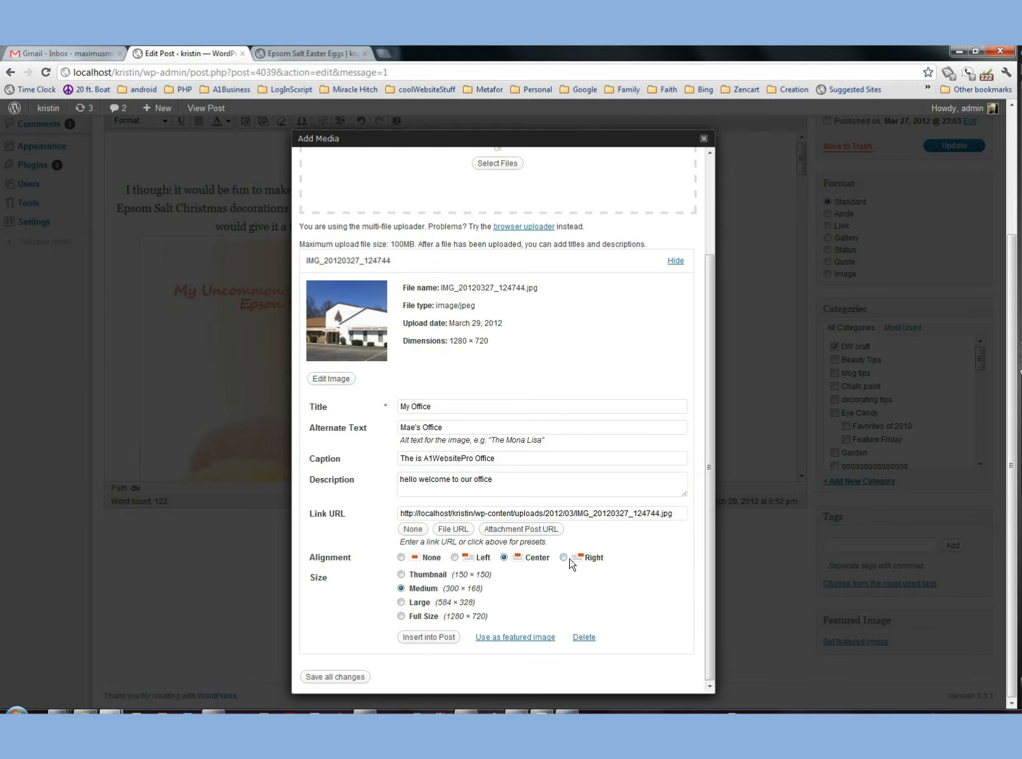
{"action": "left_click", "coordinate": [504, 558]}
{"action": "left_click", "coordinate": [442, 639]}
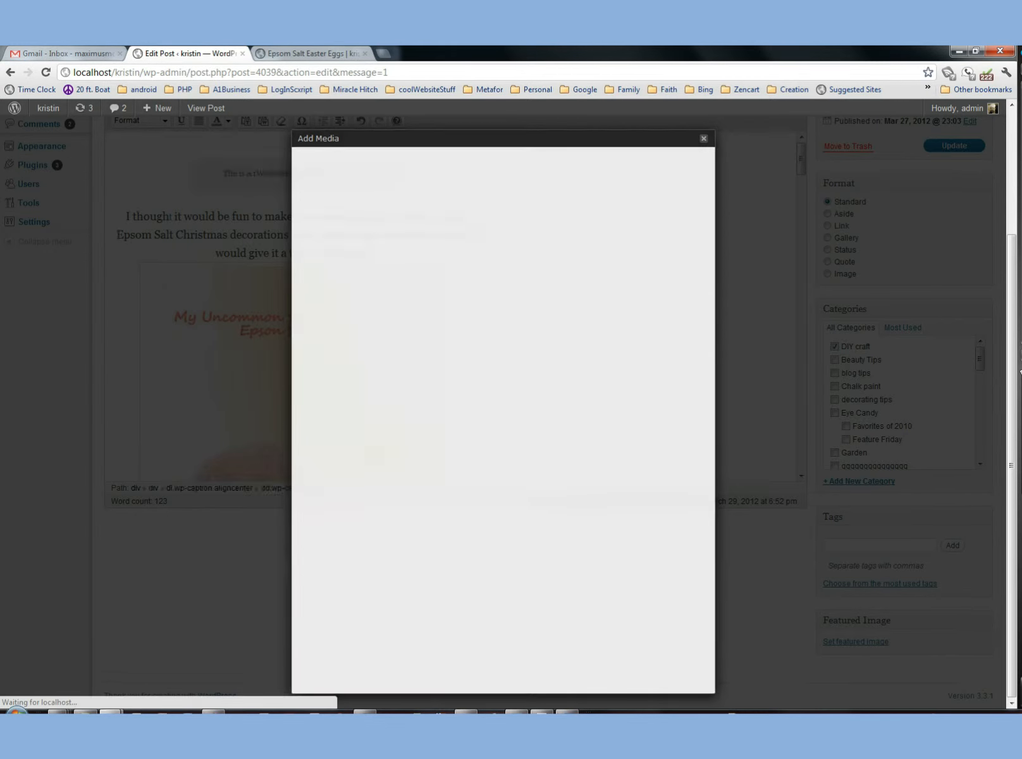
Open the office image's edit options, preview it at 60% and 100% size, review the advanced settings and cancel
{"action": "scroll", "coordinate": [442, 276], "scroll_direction": "up", "scroll_amount": 2}
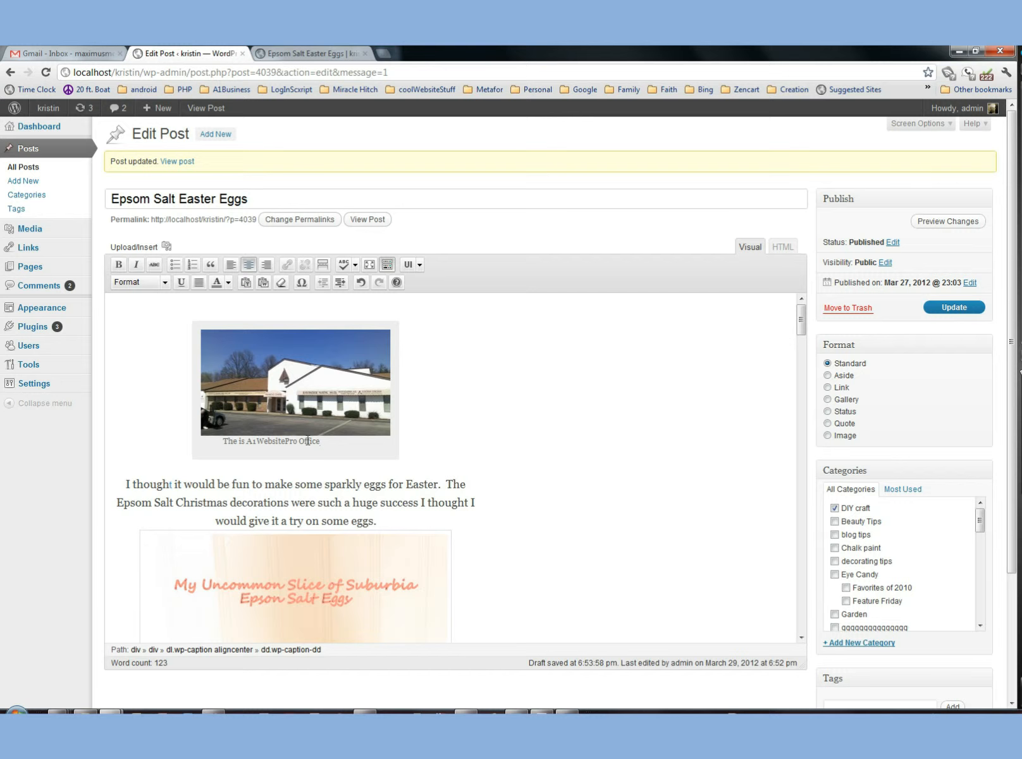
{"action": "left_click", "coordinate": [302, 378]}
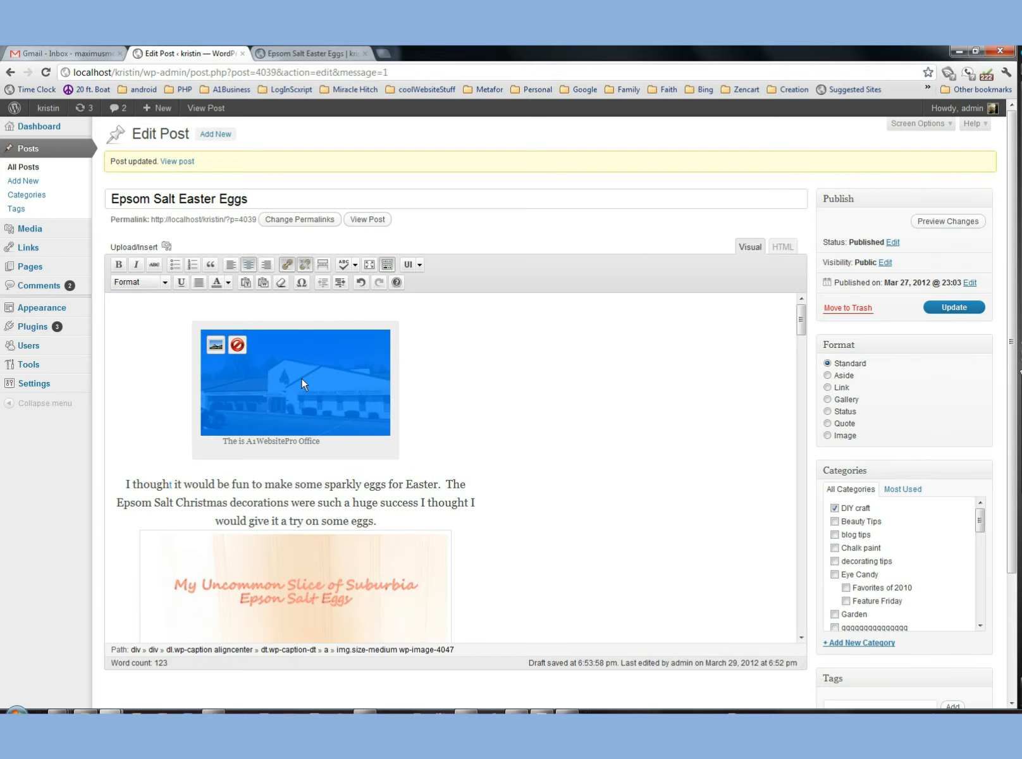
{"action": "left_click", "coordinate": [215, 345]}
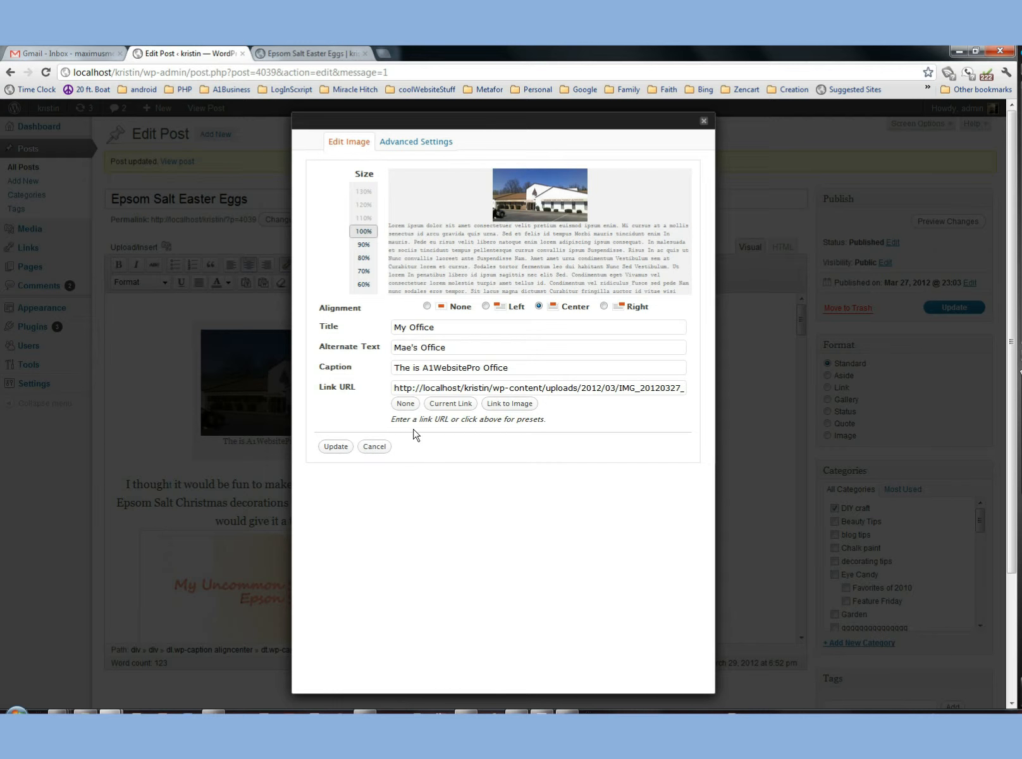
{"action": "left_click", "coordinate": [363, 285]}
{"action": "left_click", "coordinate": [364, 231]}
{"action": "left_click", "coordinate": [411, 150]}
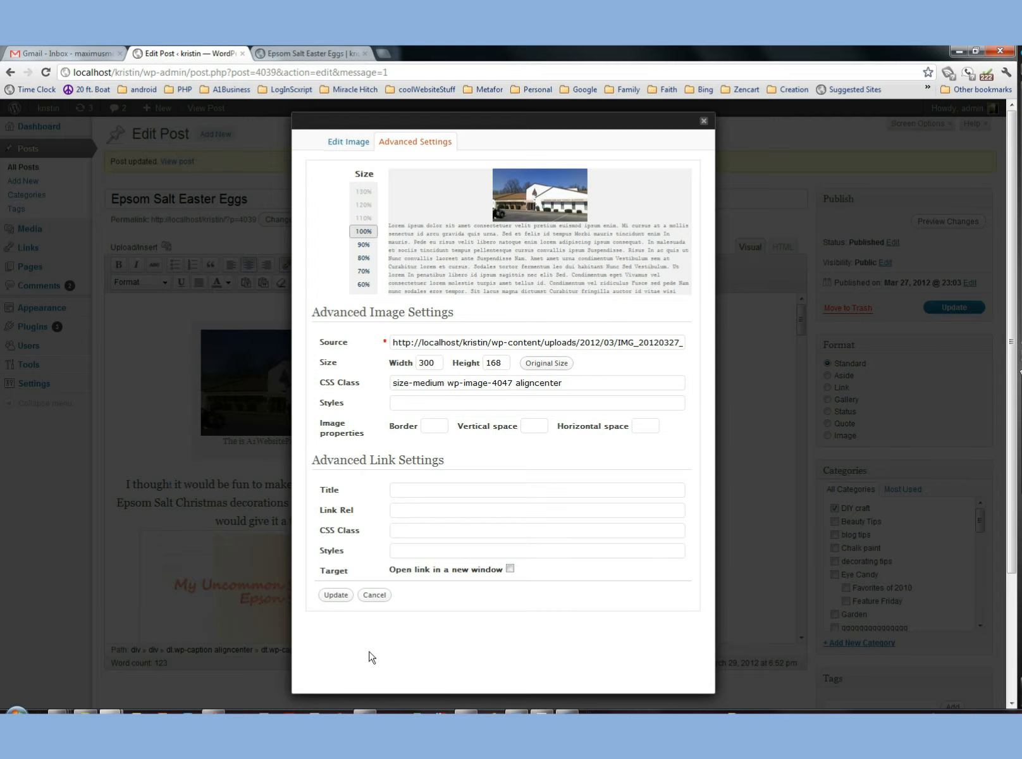
{"action": "left_click", "coordinate": [374, 595]}
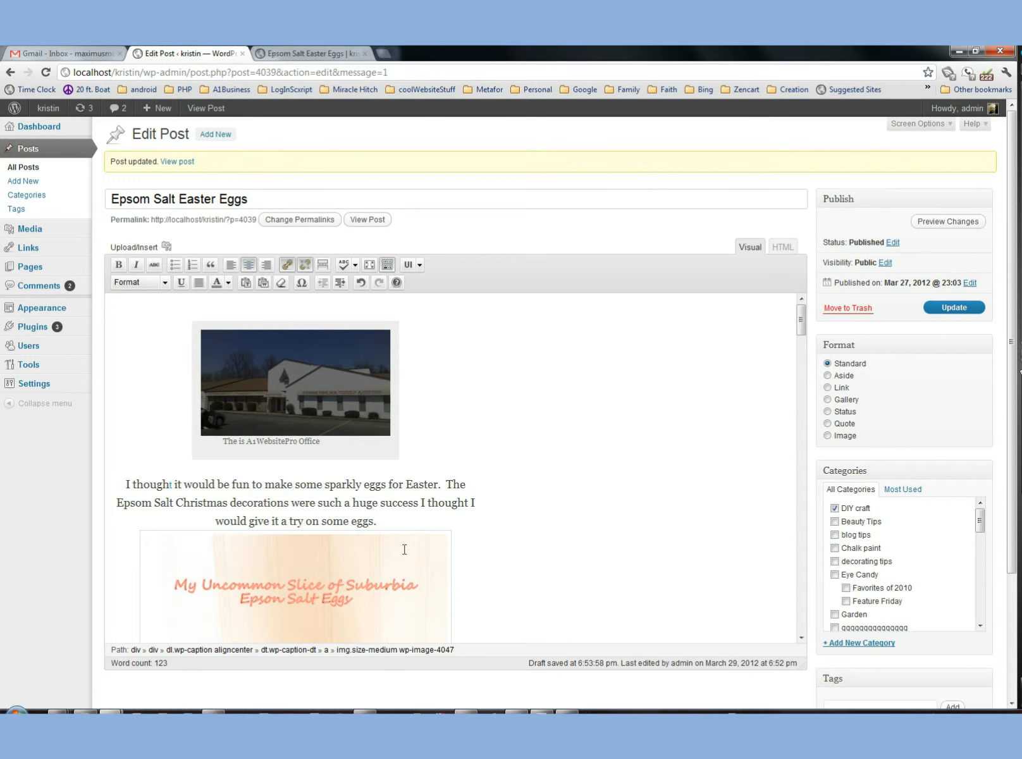
{"action": "left_click", "coordinate": [322, 371]}
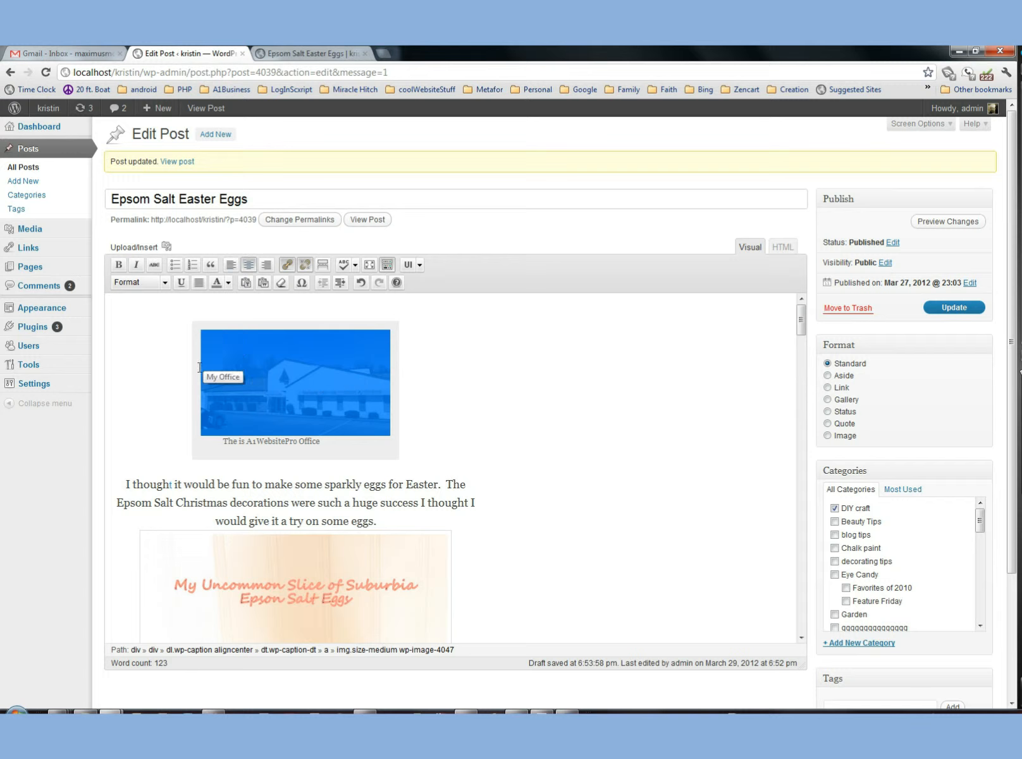
{"action": "left_click", "coordinate": [179, 375]}
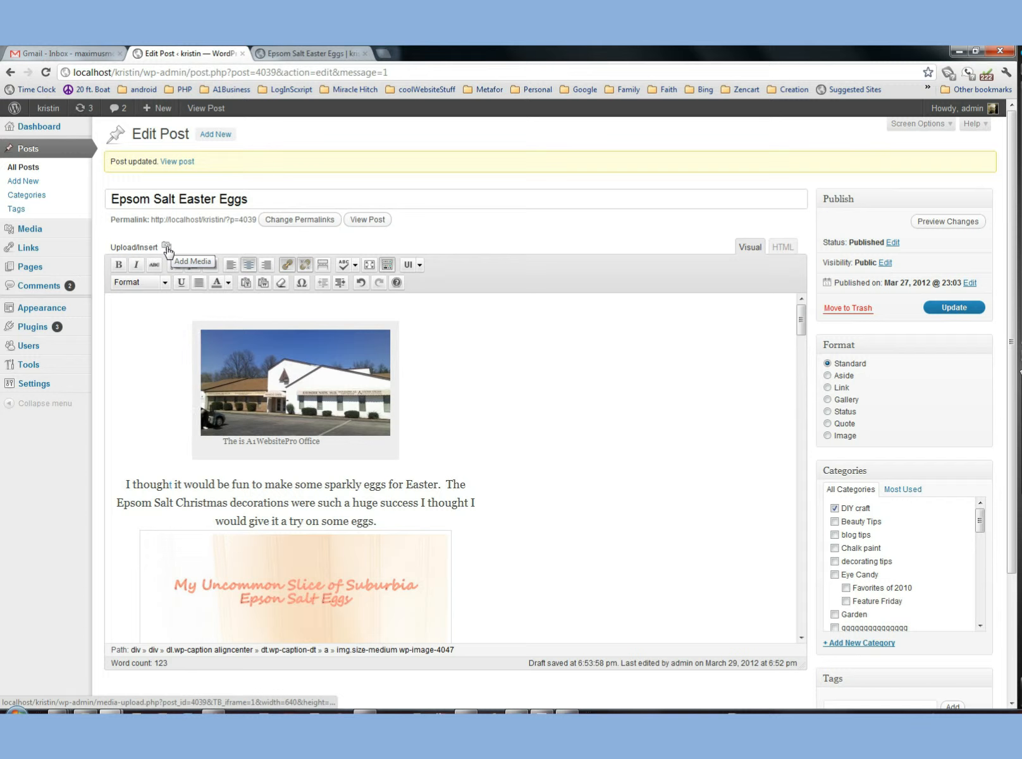
{"action": "scroll", "coordinate": [298, 533], "scroll_direction": "down", "scroll_amount": 3}
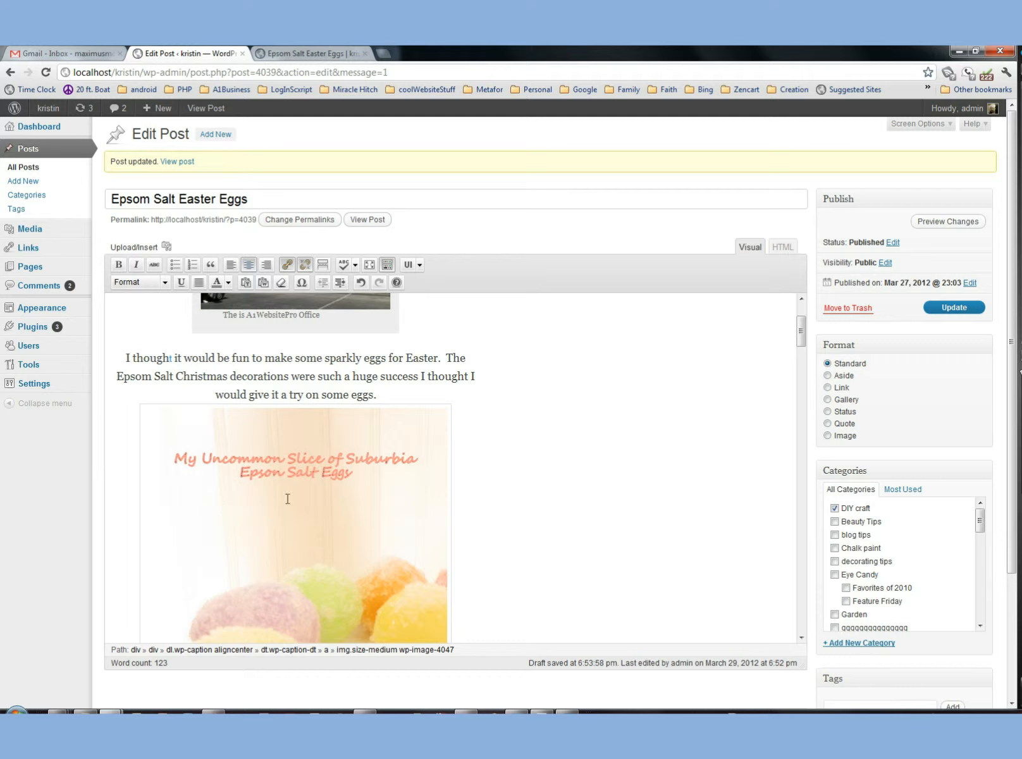
{"action": "left_click", "coordinate": [287, 499]}
{"action": "scroll", "coordinate": [429, 523], "scroll_direction": "up", "scroll_amount": 3}
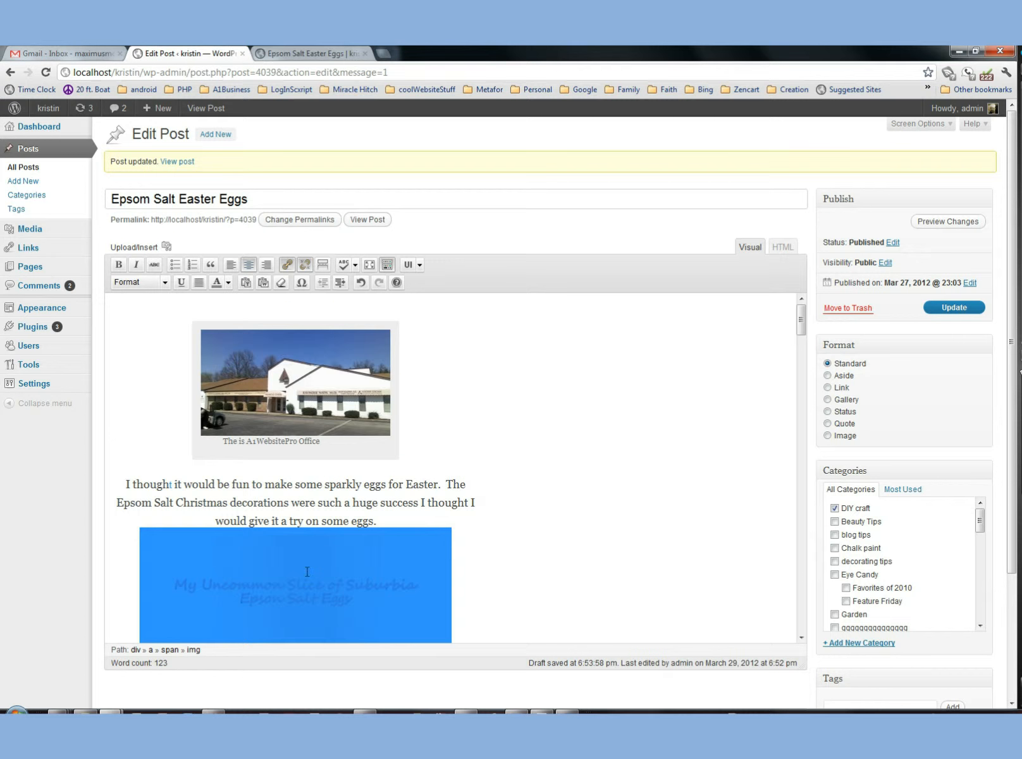
{"action": "scroll", "coordinate": [542, 539], "scroll_direction": "down", "scroll_amount": 3}
{"action": "scroll", "coordinate": [315, 518], "scroll_direction": "up", "scroll_amount": 3}
Open Add Media with the cursor above the office image, and examine the URL and computer upload options, including the maximum upload file size
{"action": "left_click", "coordinate": [187, 356]}
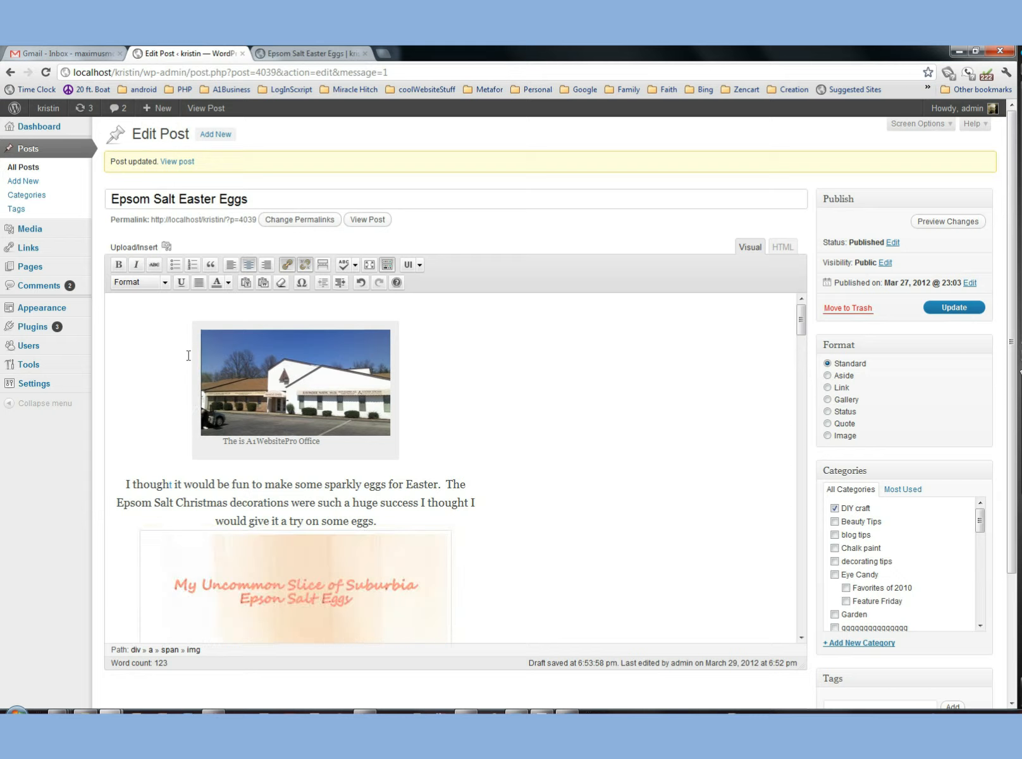
{"action": "left_click", "coordinate": [203, 310]}
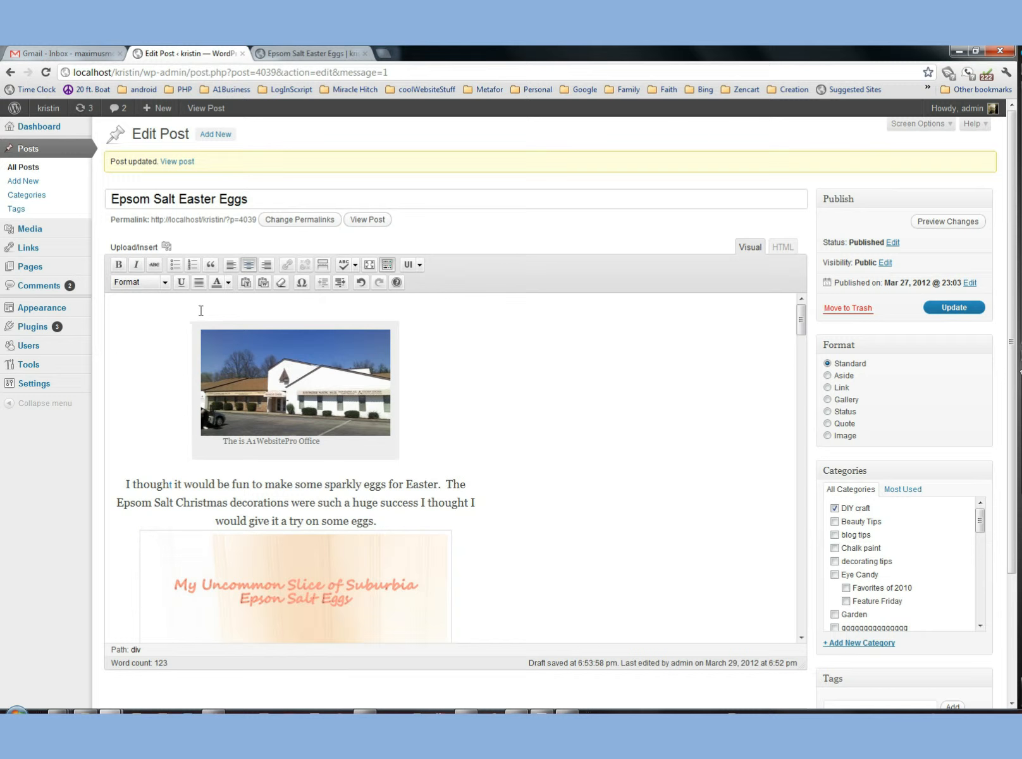
{"action": "left_click", "coordinate": [167, 246]}
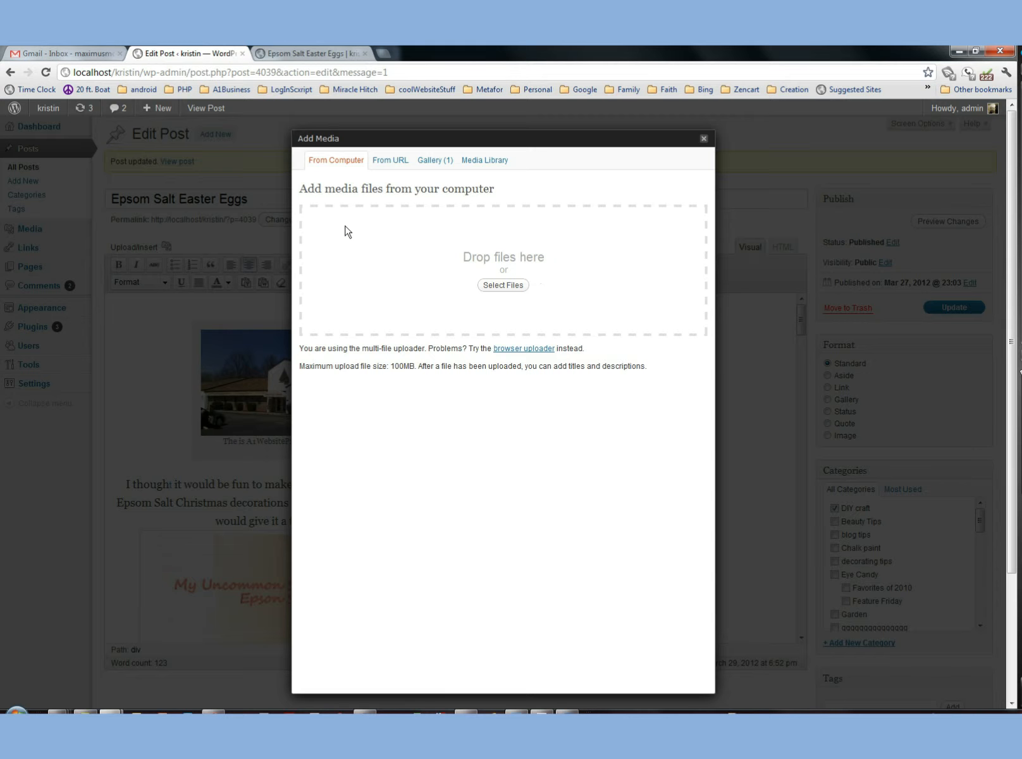
{"action": "left_click", "coordinate": [390, 161]}
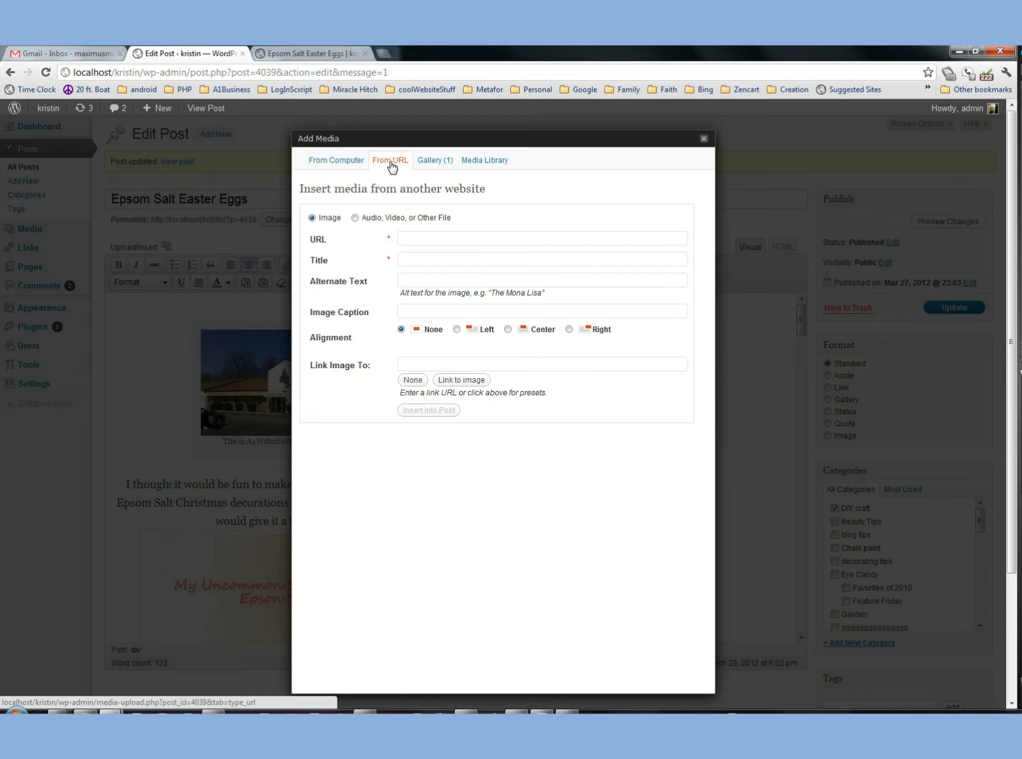
{"action": "left_click", "coordinate": [339, 163]}
{"action": "left_click_drag", "start_coordinate": [421, 367], "coordinate": [392, 367]}
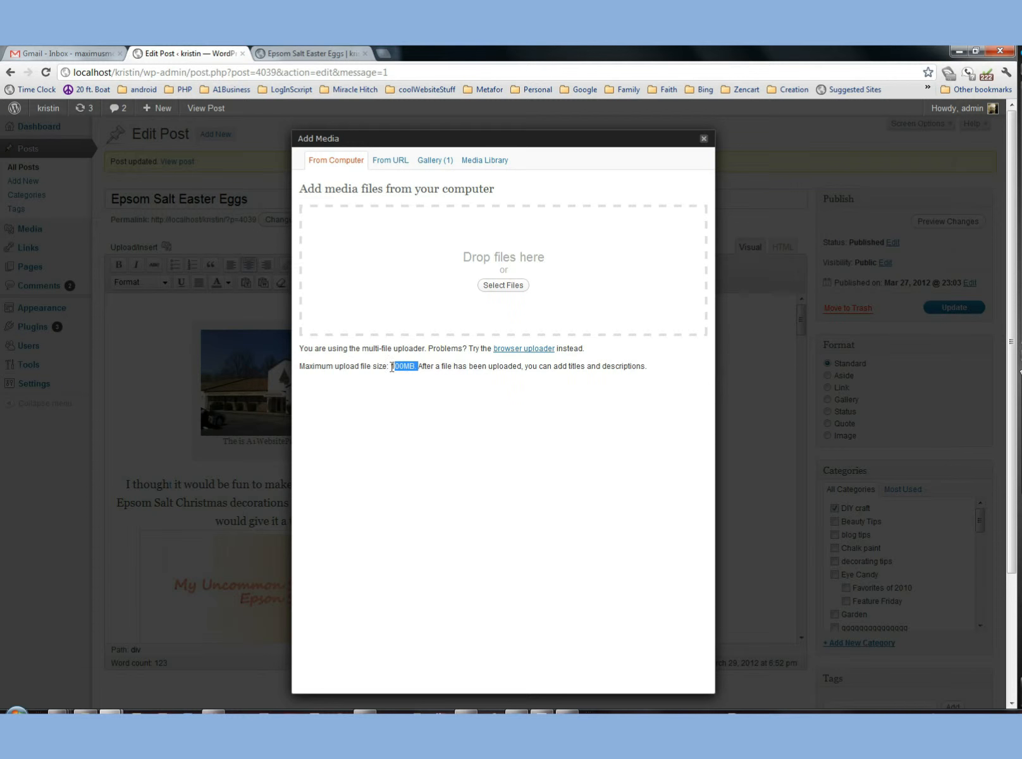
Review the From URL form, the post's gallery and the do9 image details in the media library, and close Add Media
{"action": "left_click", "coordinate": [383, 163]}
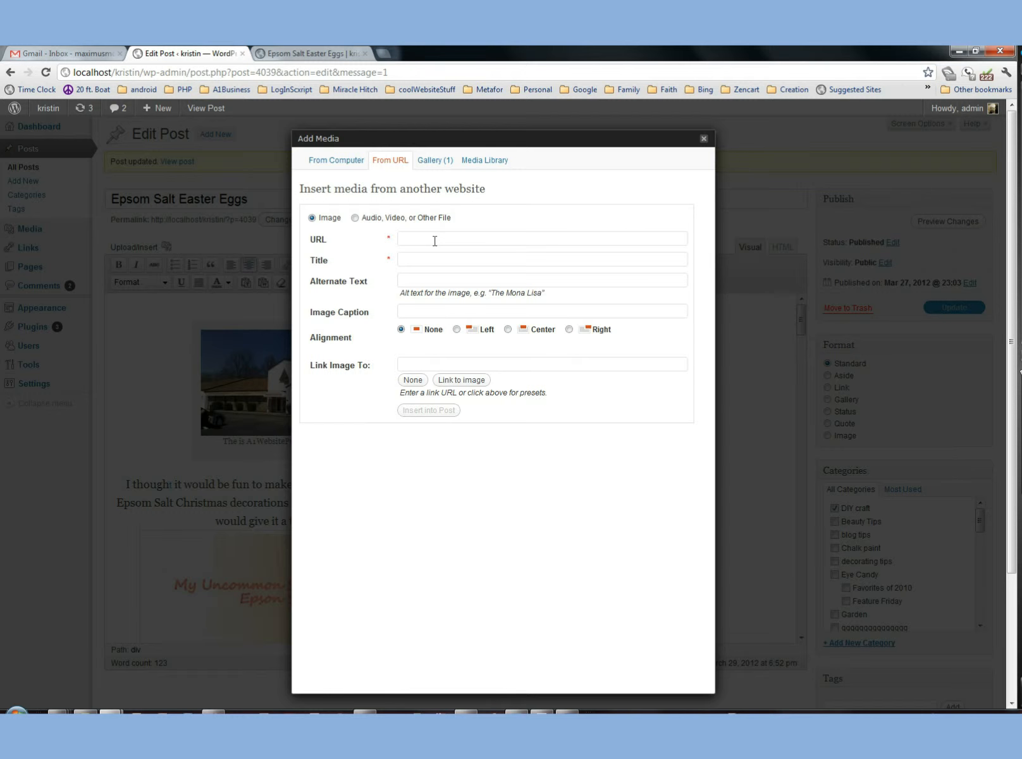
{"action": "left_click", "coordinate": [436, 161]}
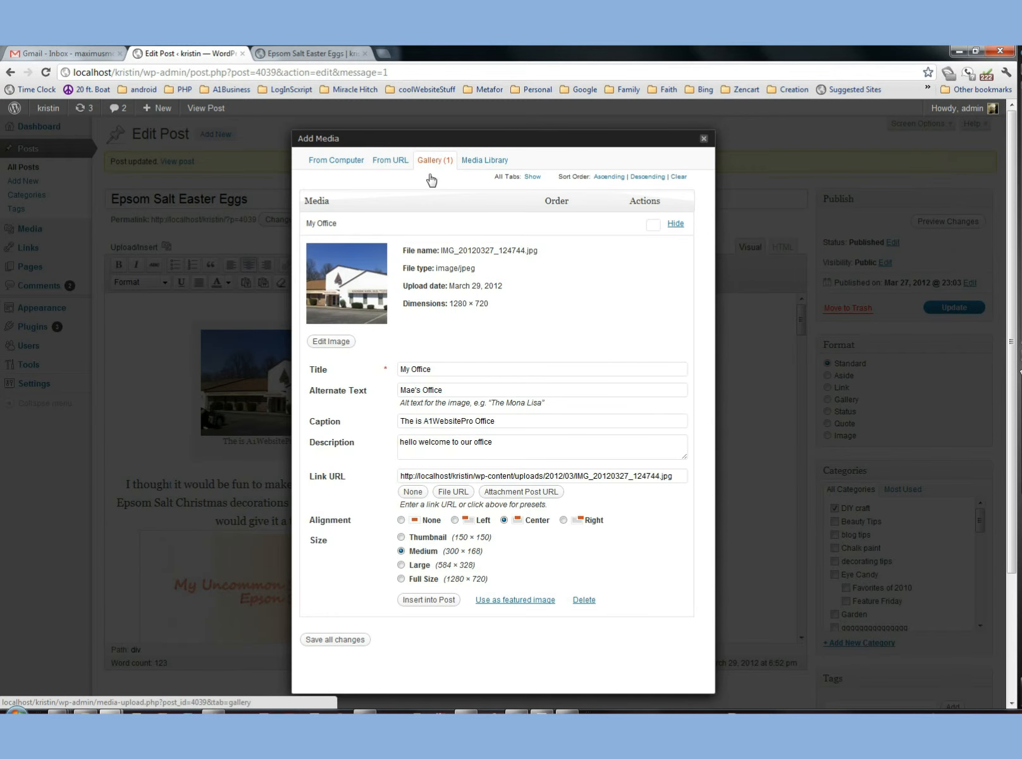
{"action": "left_click", "coordinate": [479, 162]}
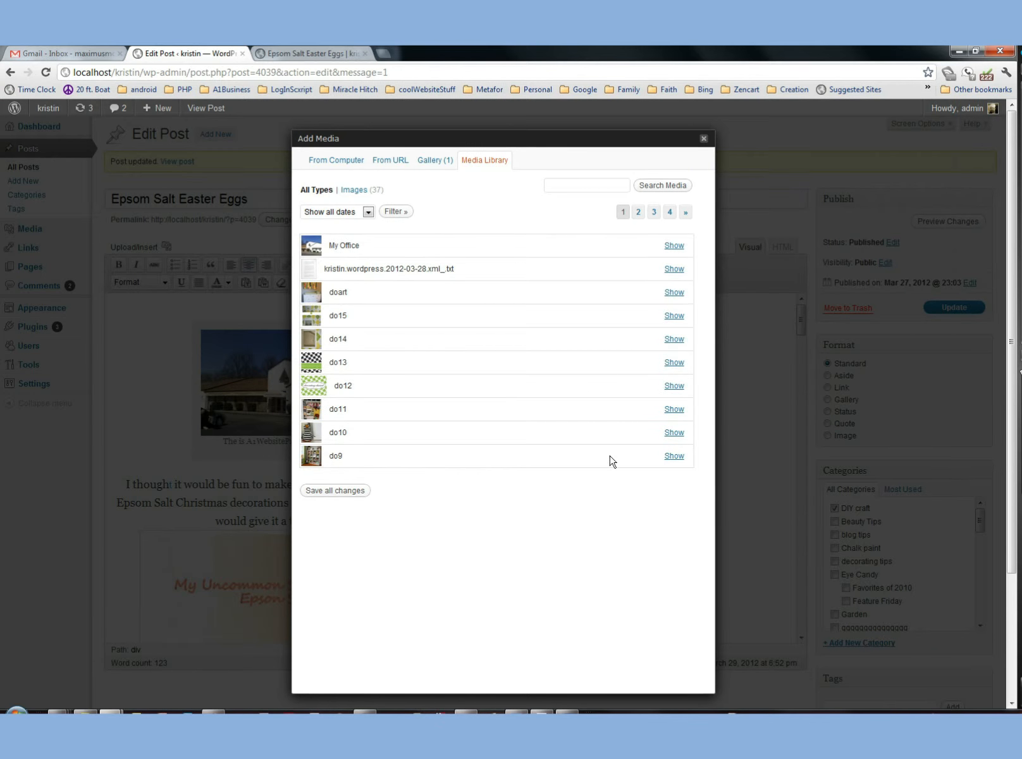
{"action": "left_click", "coordinate": [673, 456]}
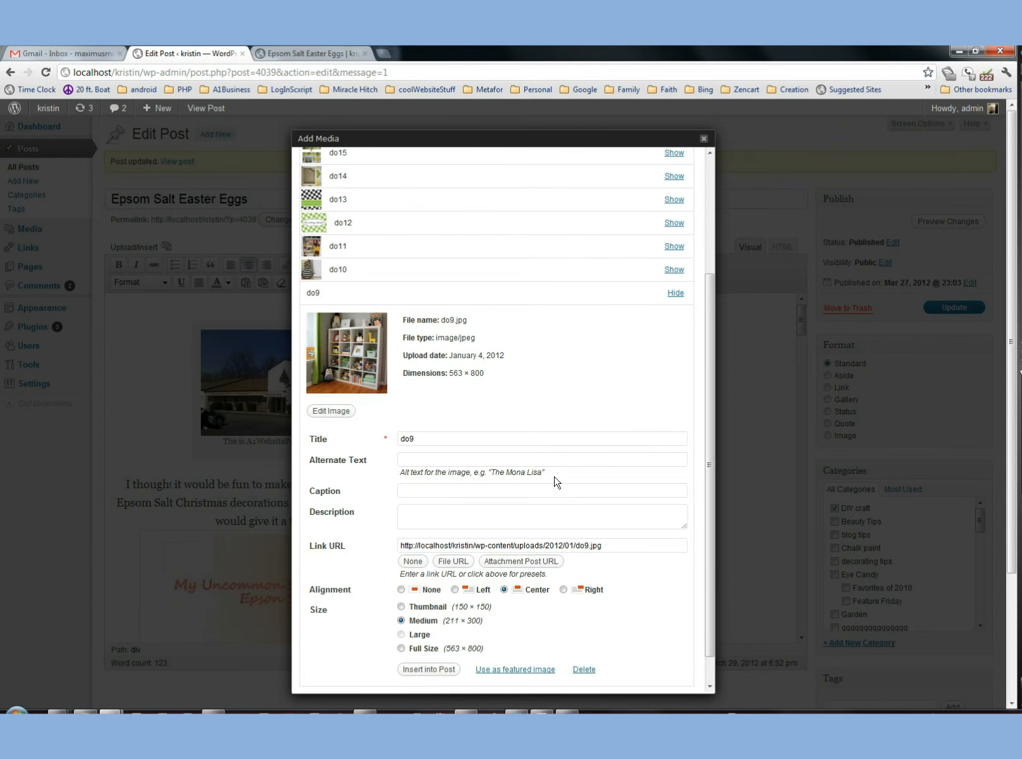
{"action": "scroll", "coordinate": [537, 458], "scroll_direction": "down", "scroll_amount": 3}
{"action": "scroll", "coordinate": [544, 489], "scroll_direction": "up", "scroll_amount": 5}
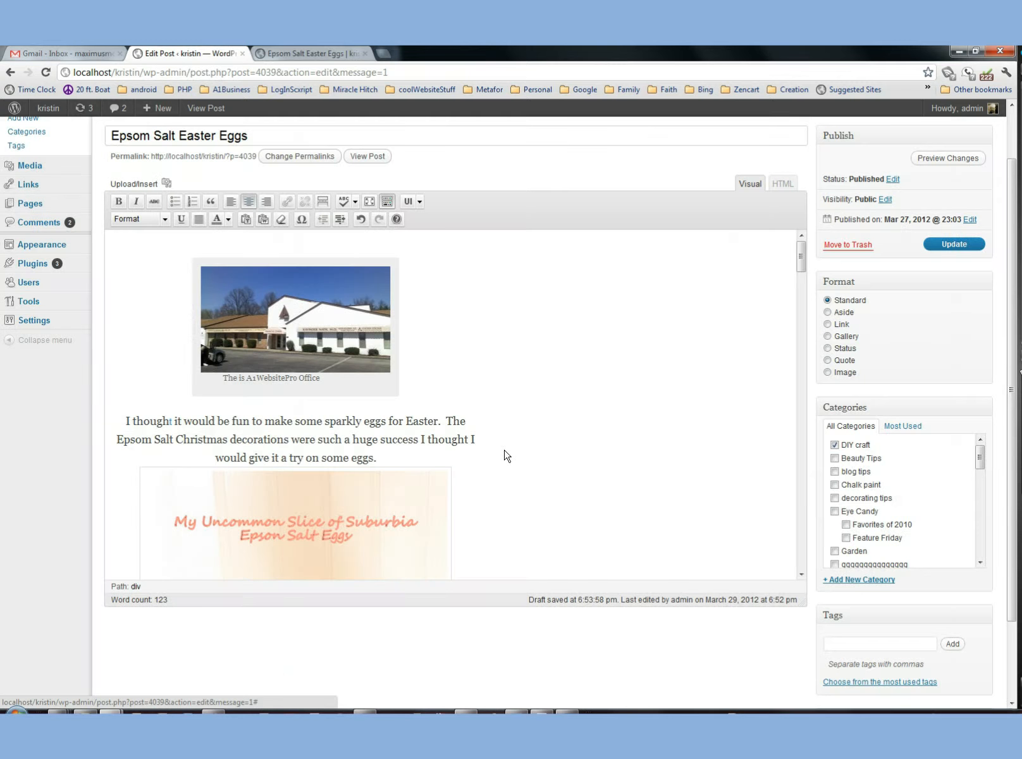
{"action": "left_click", "coordinate": [704, 139]}
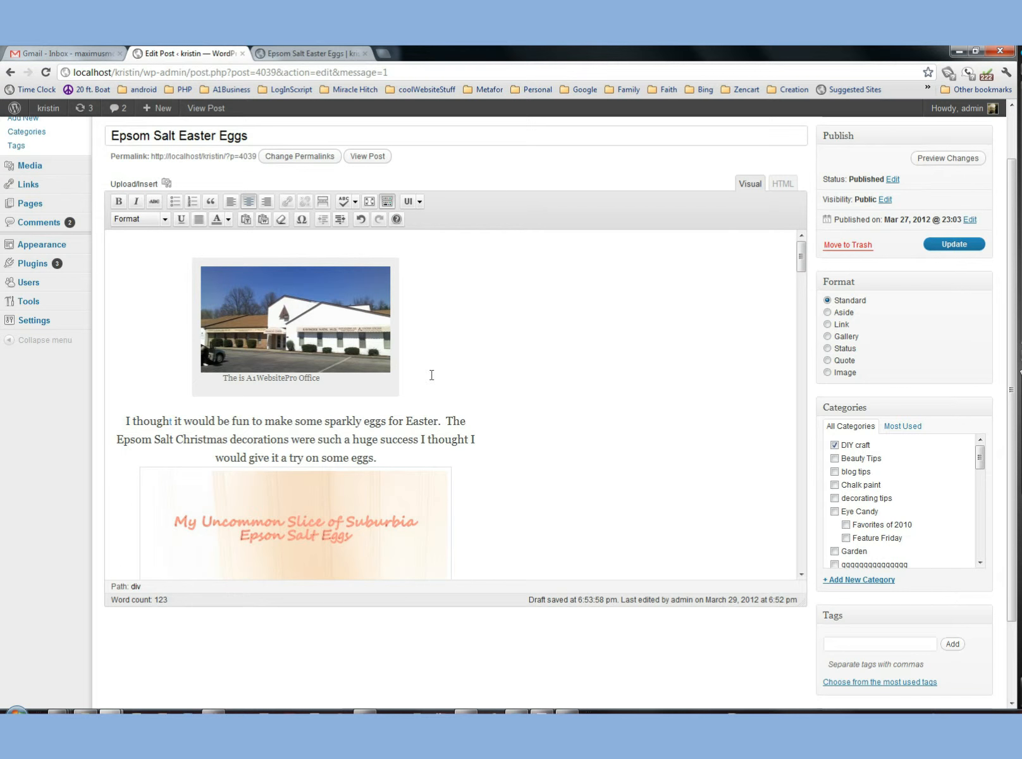
Open the post's publish status for editing and view the available status choices
{"action": "scroll", "coordinate": [639, 421], "scroll_direction": "down", "scroll_amount": 3}
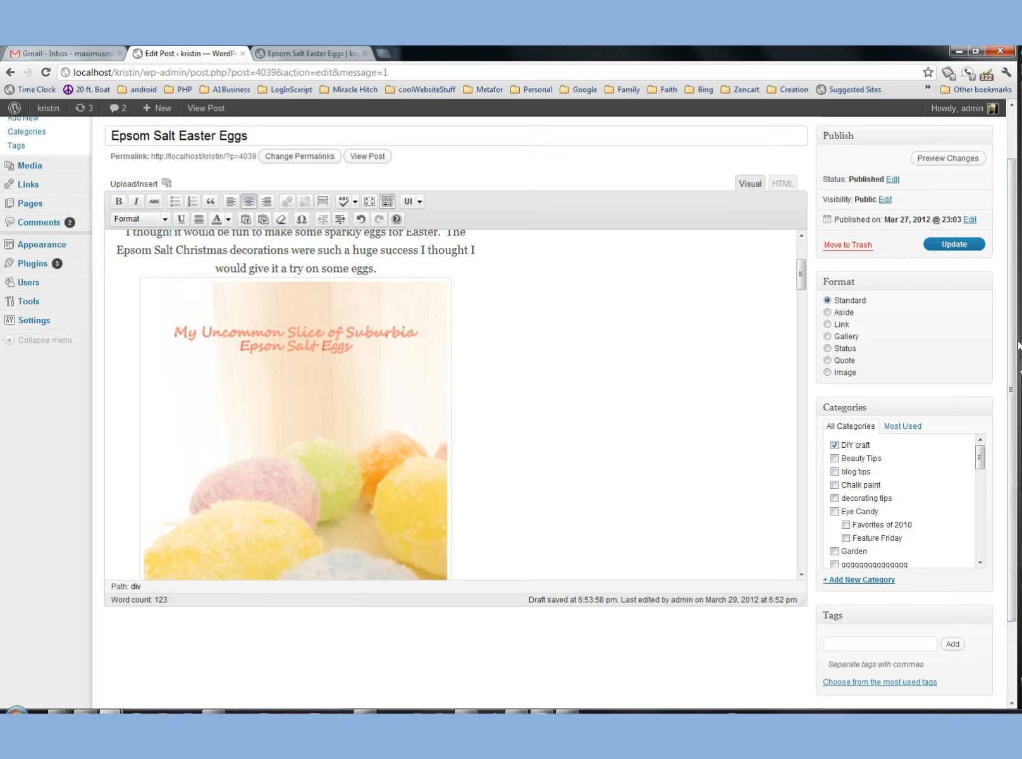
{"action": "left_click_drag", "start_coordinate": [1012, 348], "coordinate": [1020, 294]}
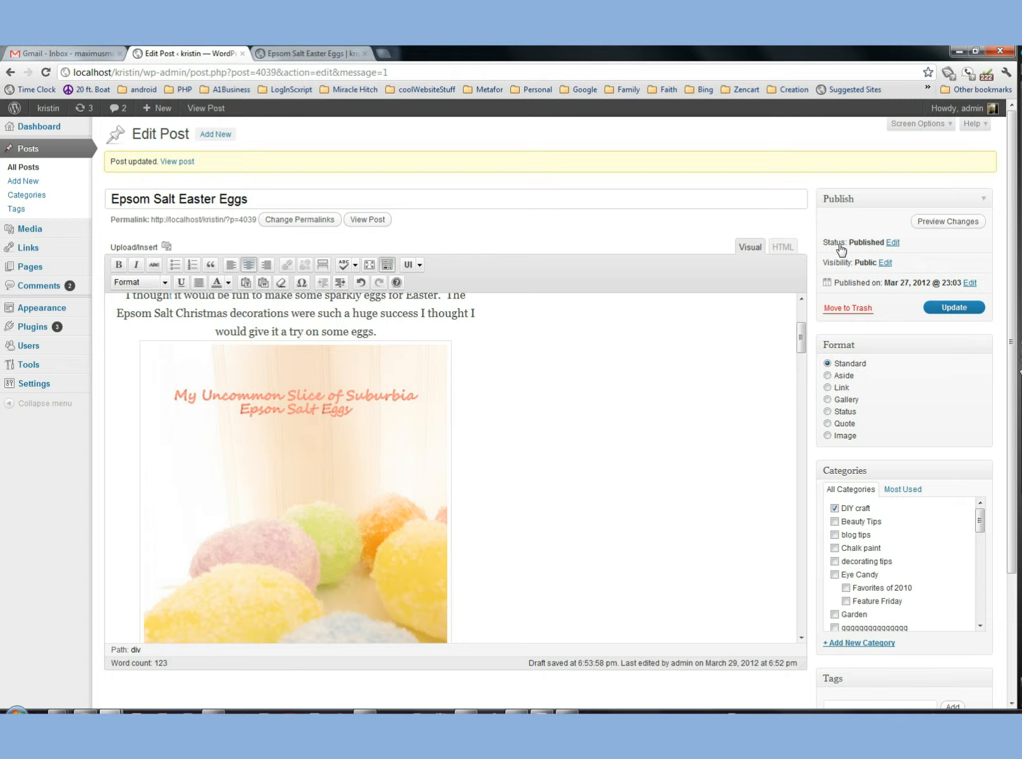
{"action": "left_click", "coordinate": [891, 244]}
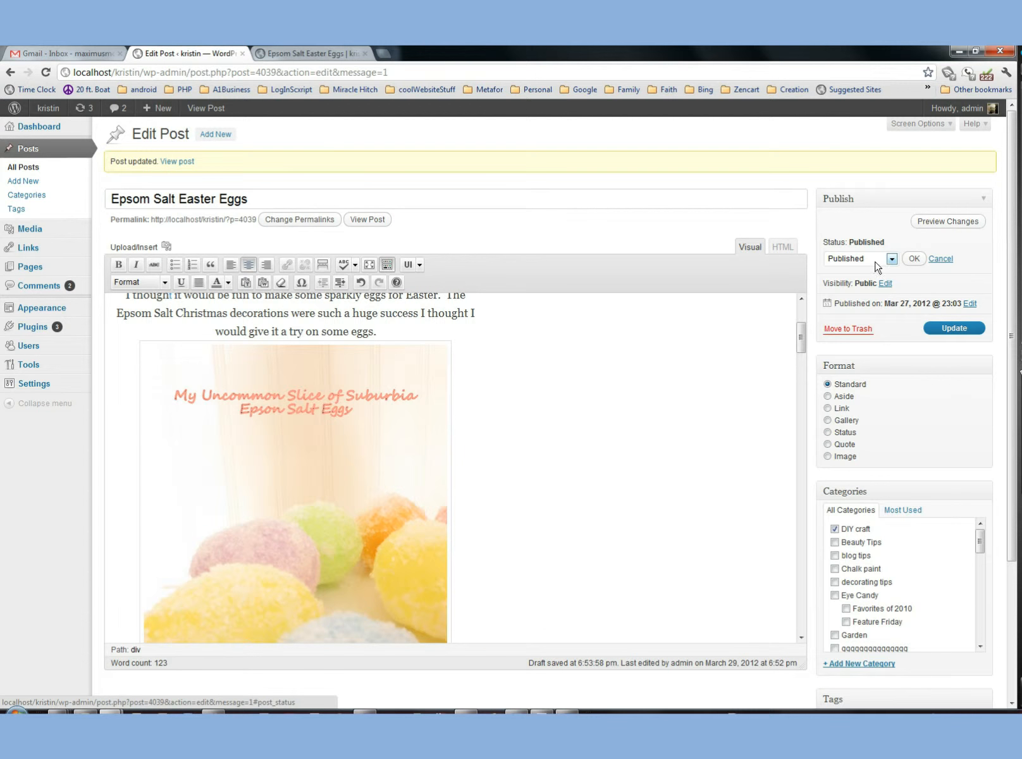
{"action": "left_click", "coordinate": [877, 260]}
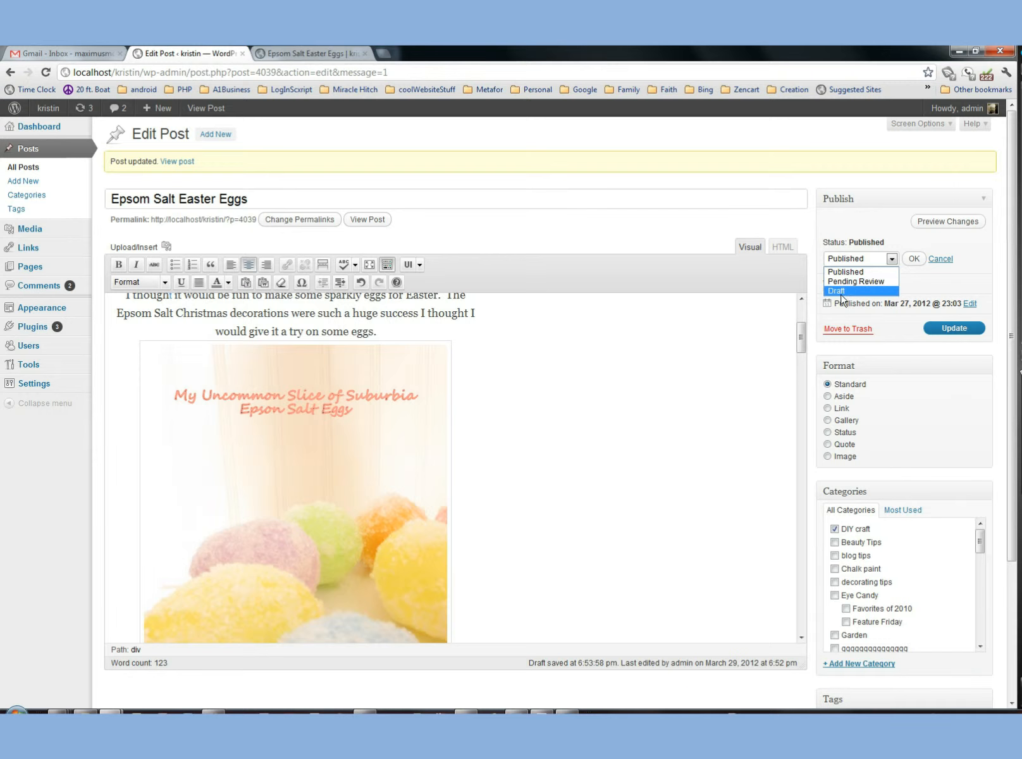
{"action": "left_click", "coordinate": [966, 274]}
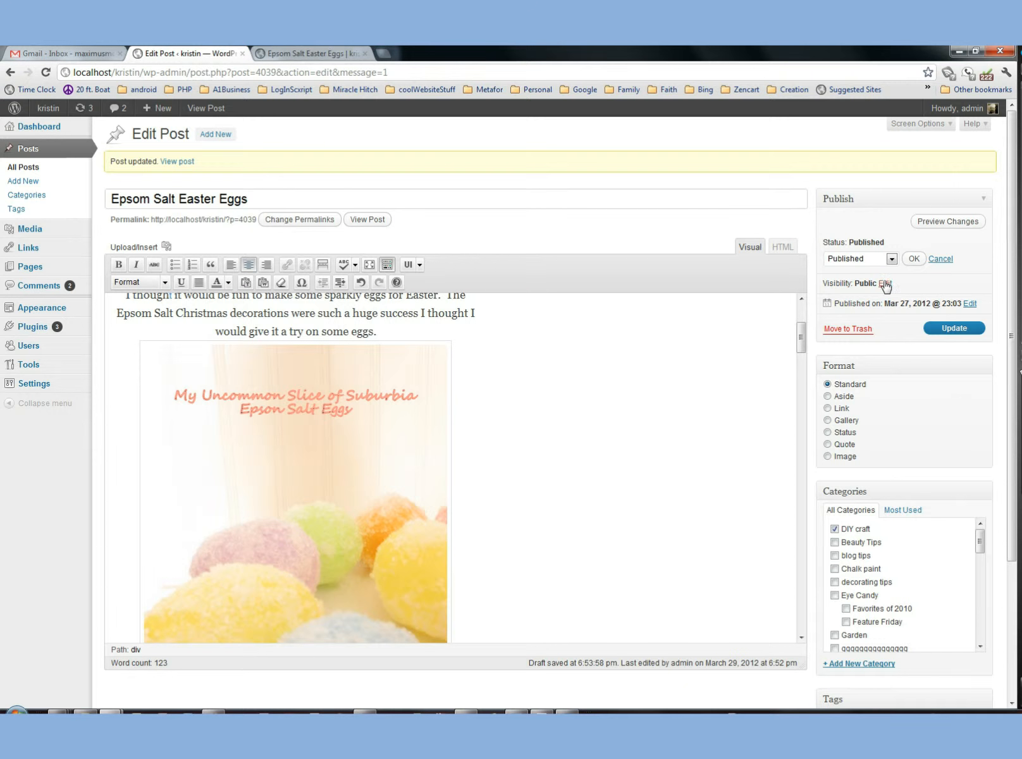
Open the post's visibility options and its publish date for editing, and view the month choices
{"action": "left_click", "coordinate": [885, 284]}
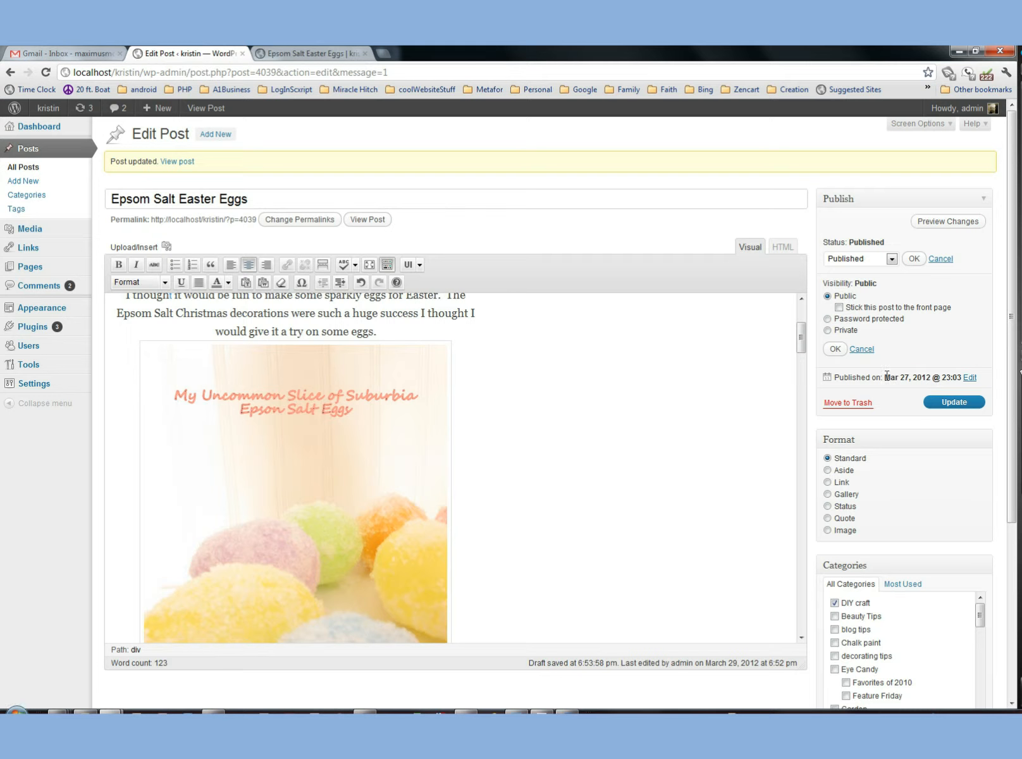
{"action": "left_click_drag", "start_coordinate": [885, 377], "coordinate": [942, 374]}
{"action": "left_click", "coordinate": [969, 378]}
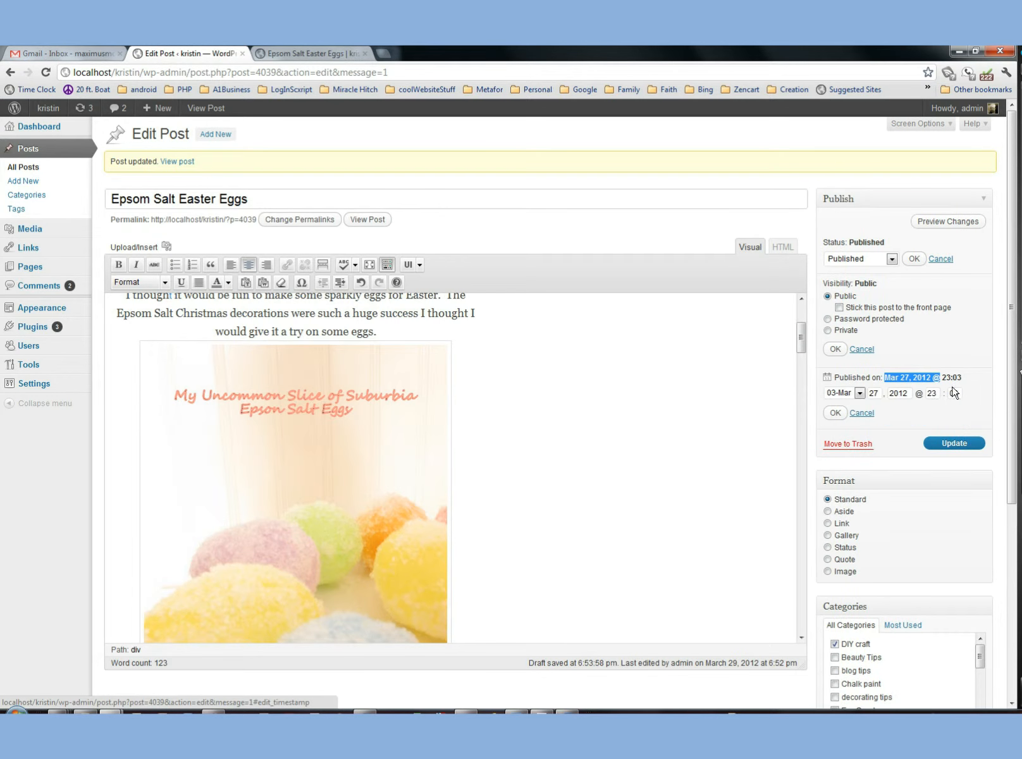
{"action": "left_click", "coordinate": [860, 392]}
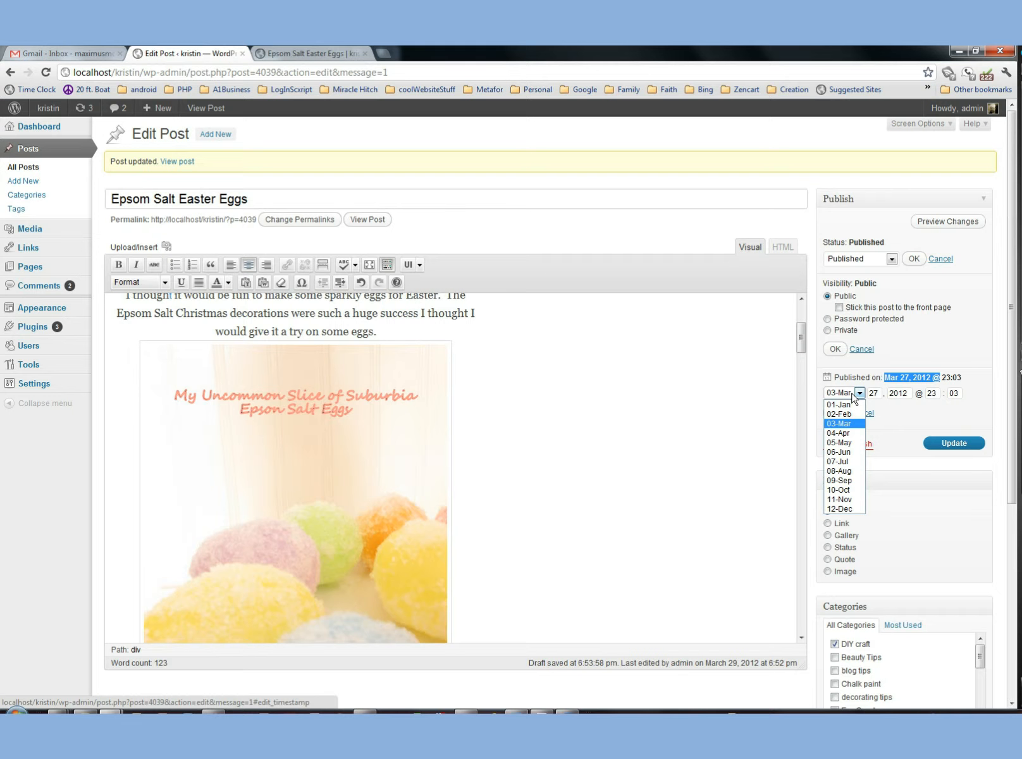
{"action": "left_click", "coordinate": [864, 397]}
{"action": "left_click", "coordinate": [927, 378]}
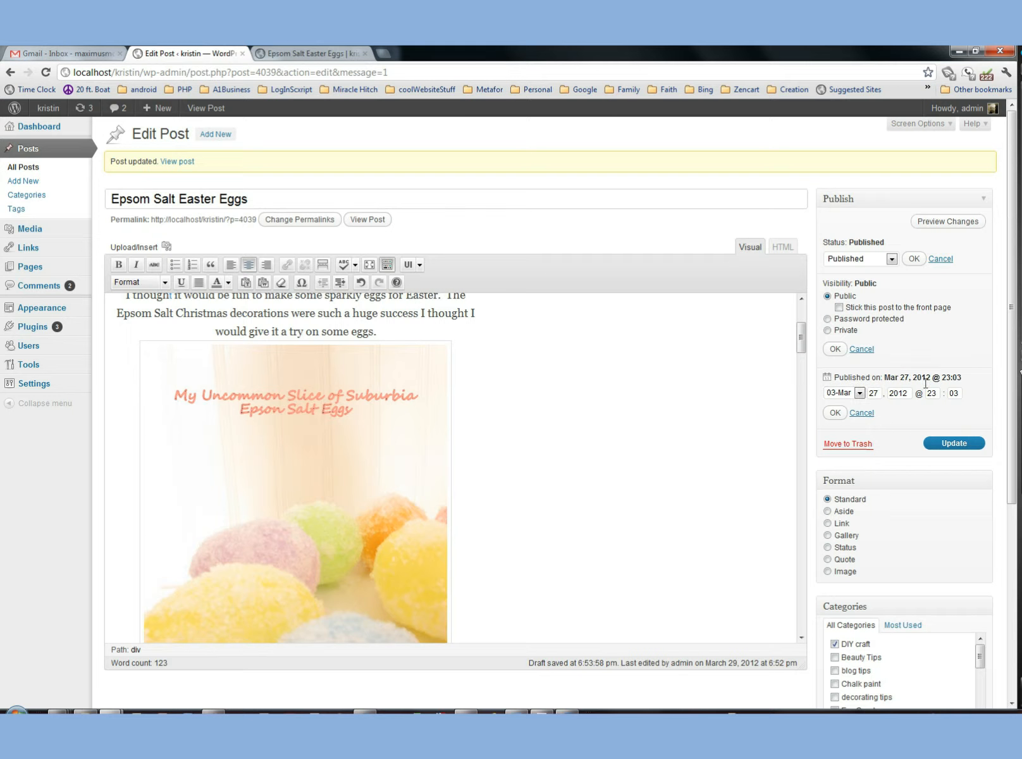
Examine the post's Format, Categories, Tags and Featured Image settings, and return to the publishing options
{"action": "scroll", "coordinate": [908, 478], "scroll_direction": "down", "scroll_amount": 2}
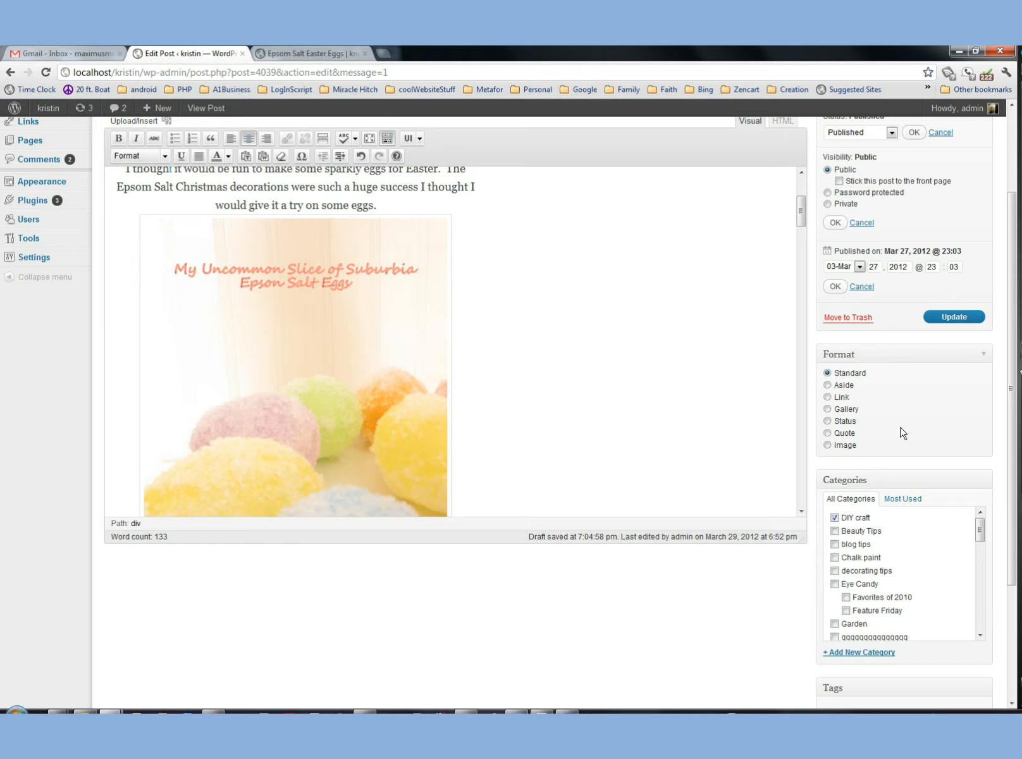
{"action": "scroll", "coordinate": [903, 433], "scroll_direction": "down", "scroll_amount": 2}
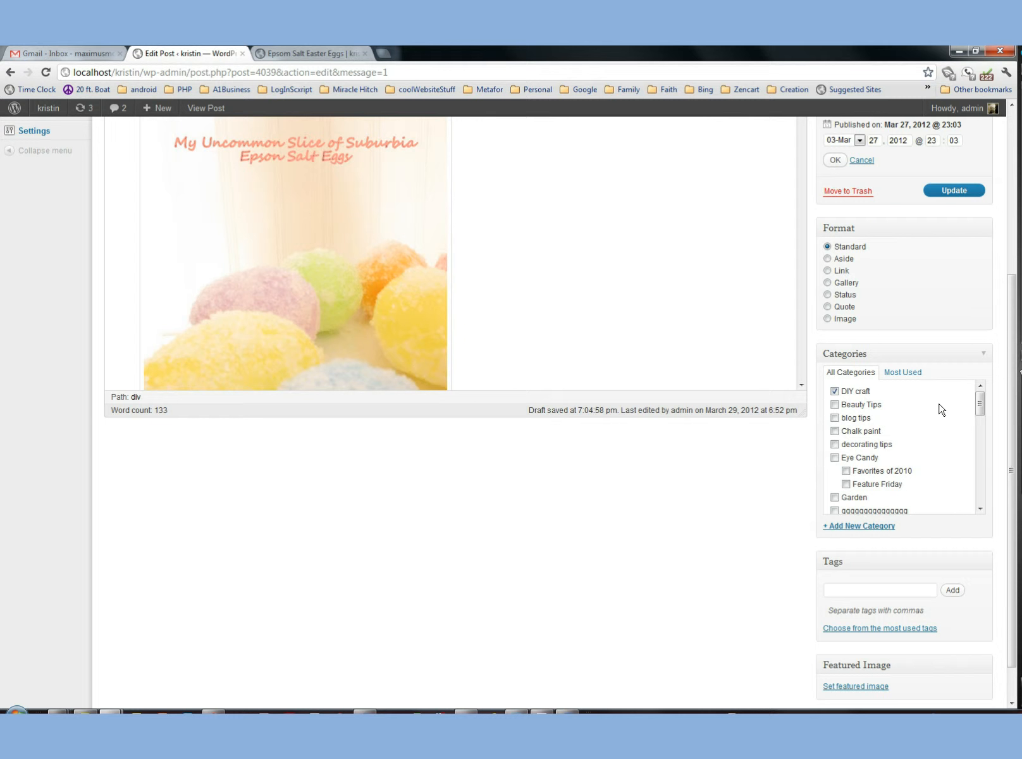
{"action": "scroll", "coordinate": [941, 425], "scroll_direction": "down", "scroll_amount": 1}
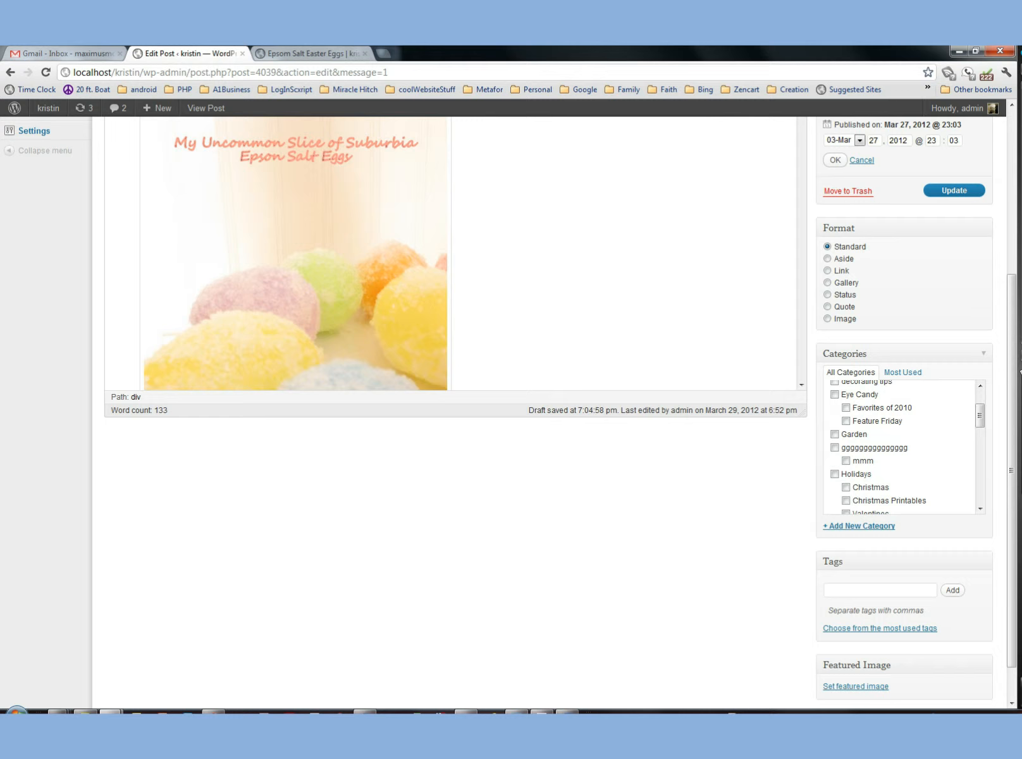
{"action": "left_click", "coordinate": [837, 591]}
{"action": "scroll", "coordinate": [885, 579], "scroll_direction": "down", "scroll_amount": 1}
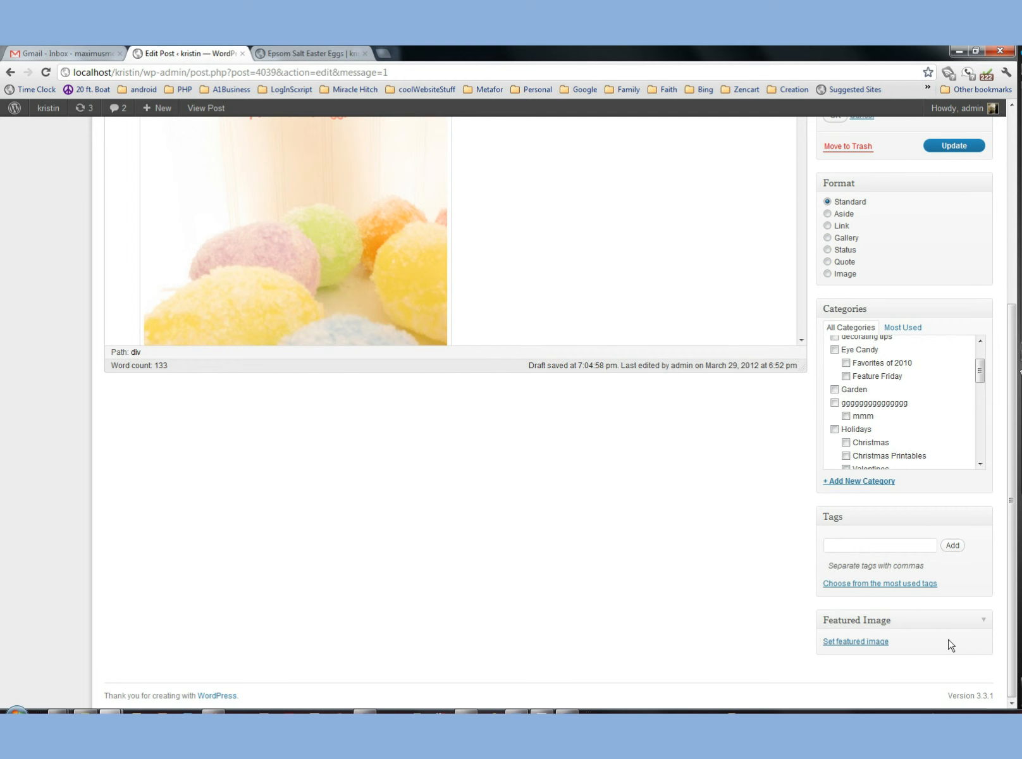
{"action": "scroll", "coordinate": [666, 477], "scroll_direction": "up", "scroll_amount": 3}
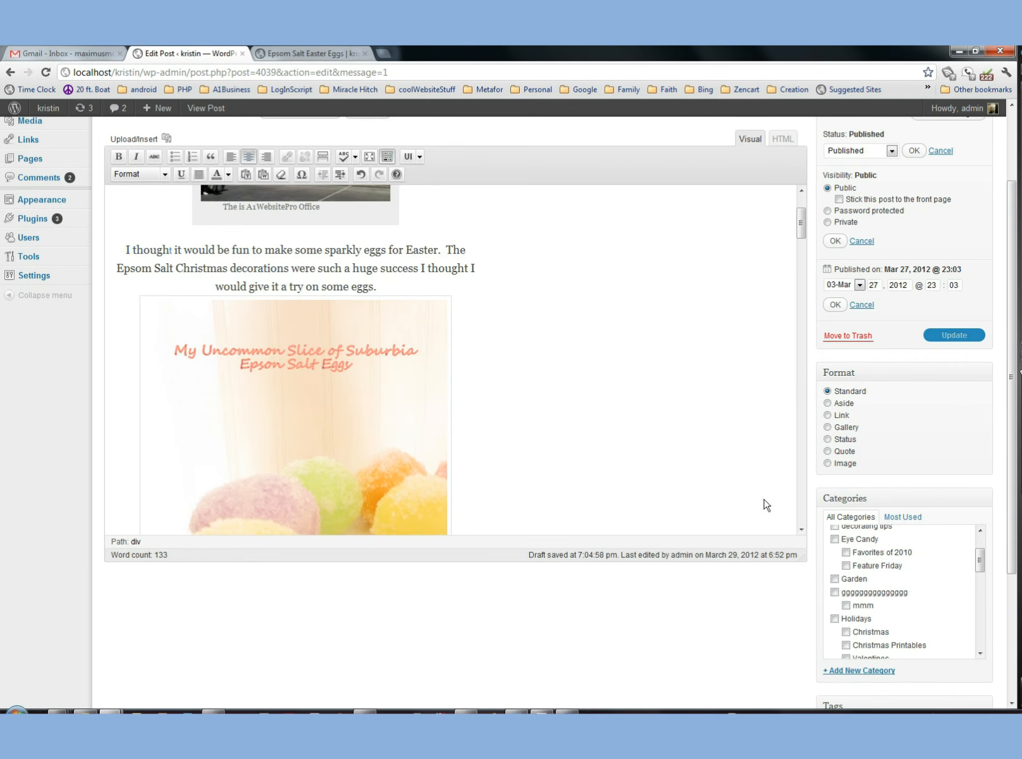
{"action": "scroll", "coordinate": [767, 505], "scroll_direction": "up", "scroll_amount": 3}
{"action": "scroll", "coordinate": [819, 479], "scroll_direction": "up", "scroll_amount": 2}
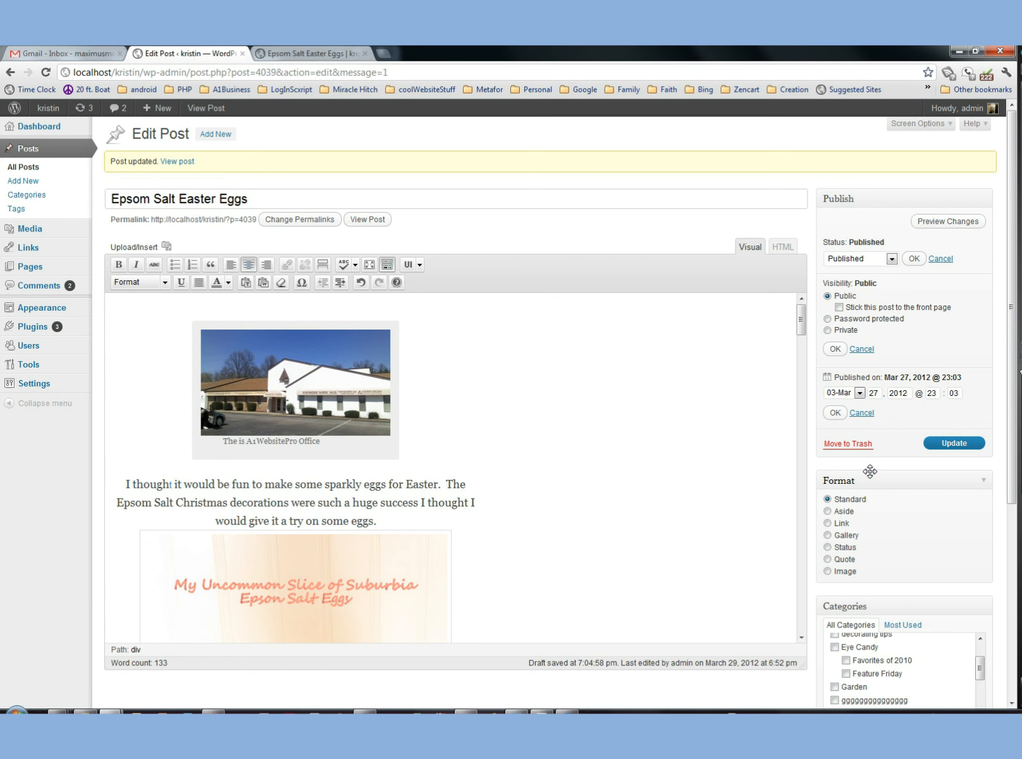